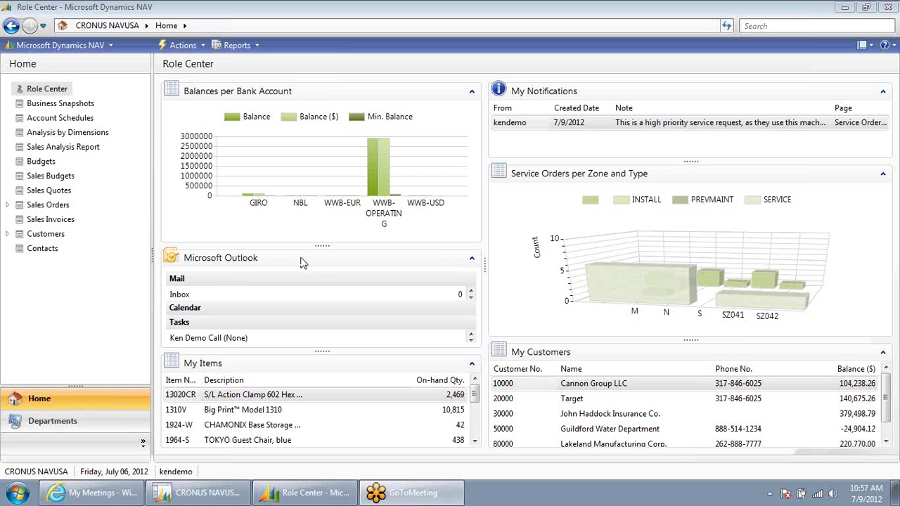
# Open the Business Snapshots list and view the card for the 7/6/2012 snapshot
pyautogui.click(60, 104)
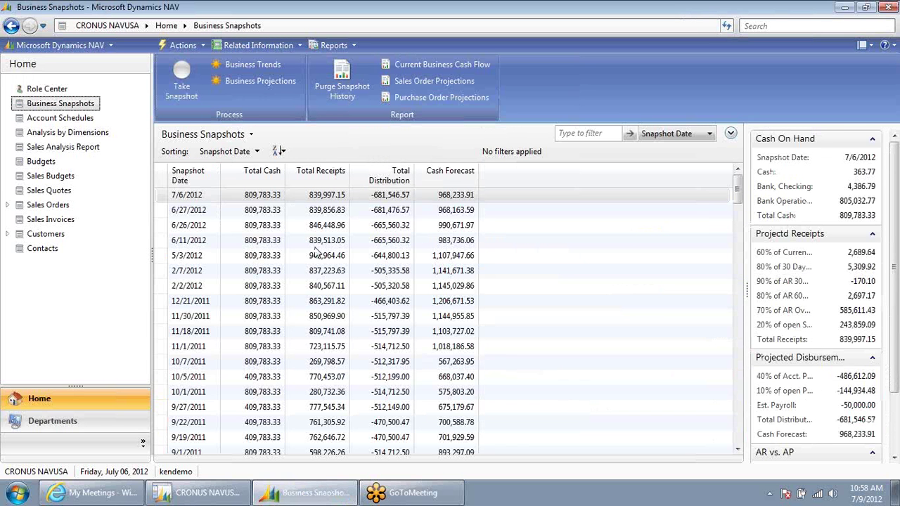
pyautogui.click(188, 202)
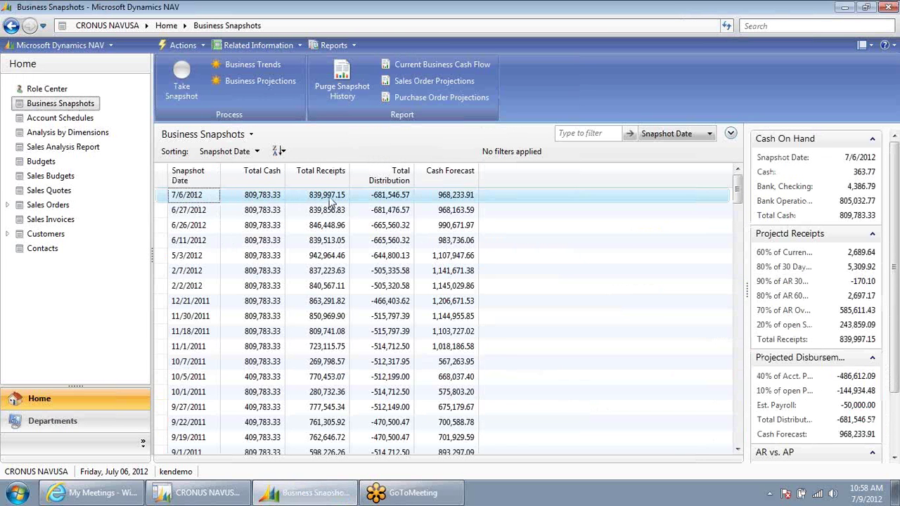
pyautogui.doubleClick(462, 200)
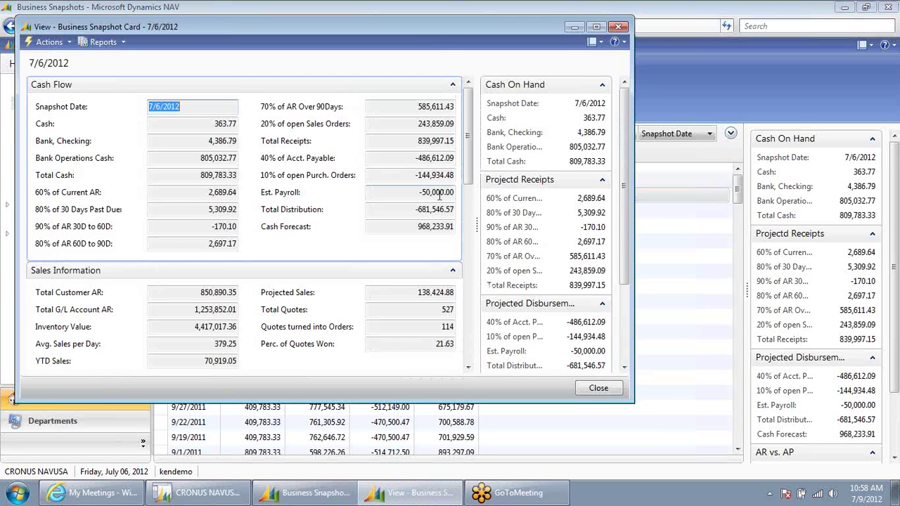
pyautogui.moveTo(433, 25); pyautogui.dragTo(472, 26)
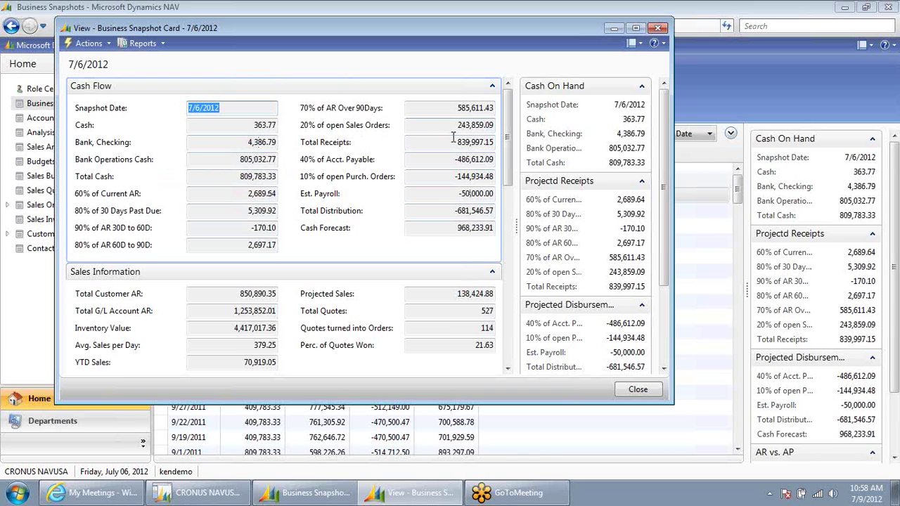
# Examine the account payable, open purchase order, estimated payroll and cash forecast amounts in the snapshot's Cash Flow section
pyautogui.click(454, 160)
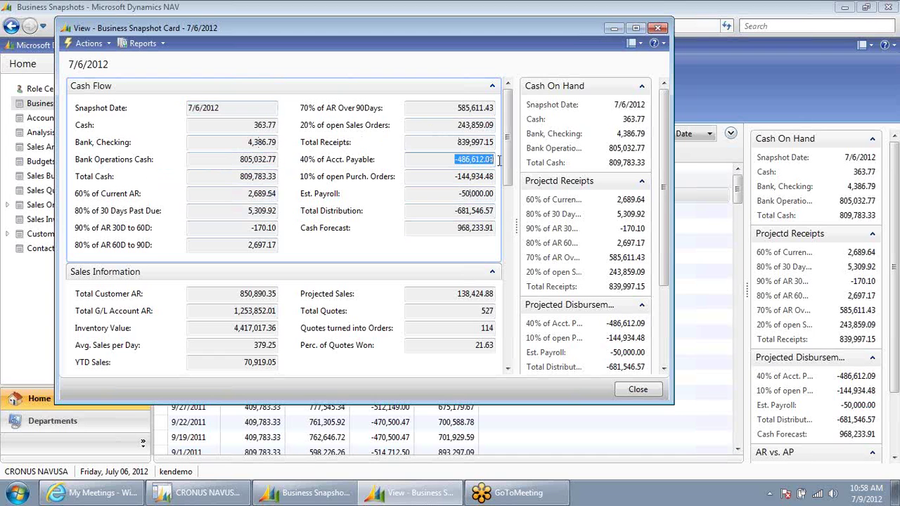
pyautogui.click(464, 176)
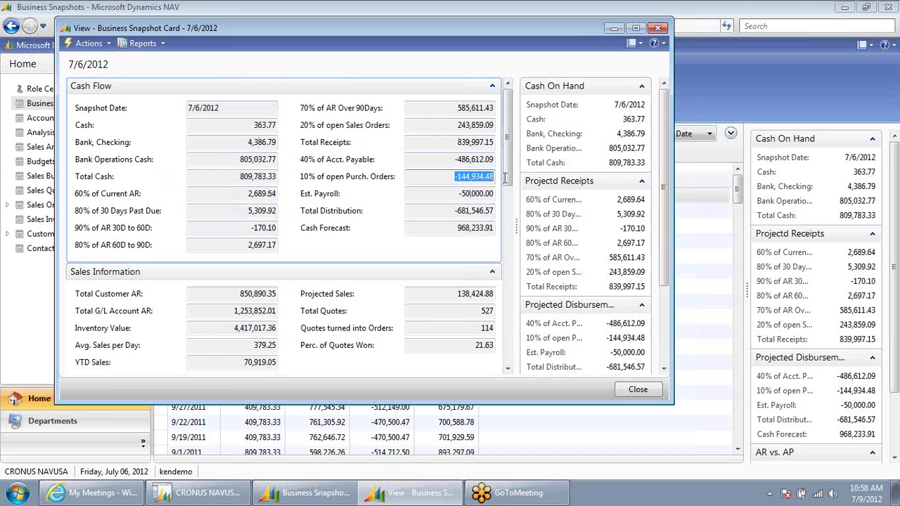
pyautogui.click(453, 194)
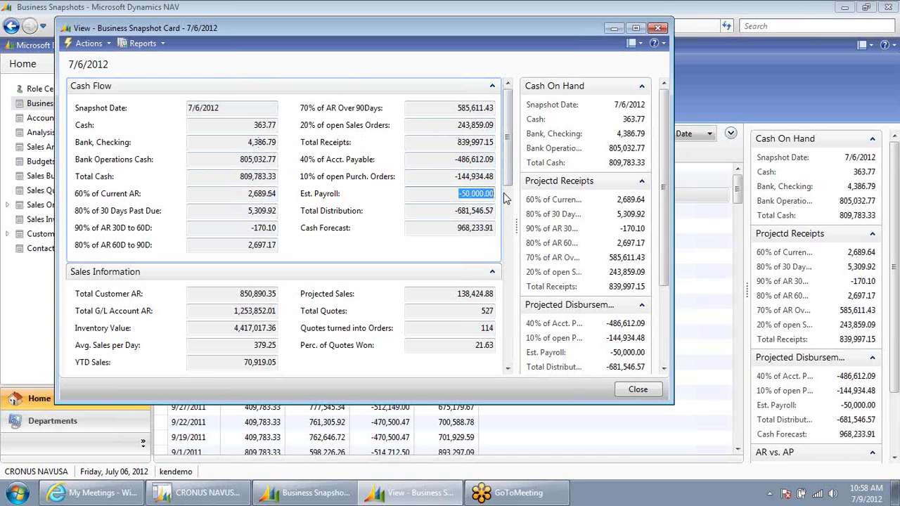
pyautogui.click(470, 228)
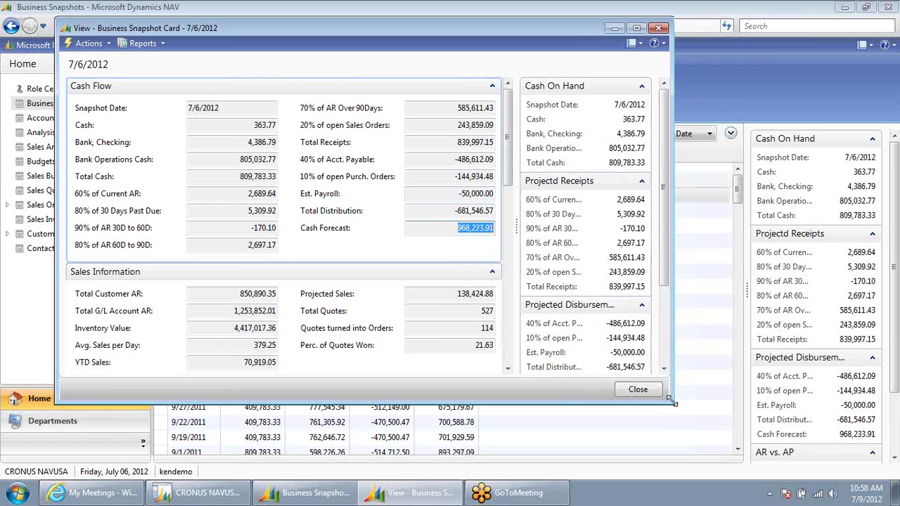
# Enlarge the snapshot card to review its Activity, Debt, Profitability and Returns sections, and close it
pyautogui.moveTo(672, 402); pyautogui.dragTo(772, 451)
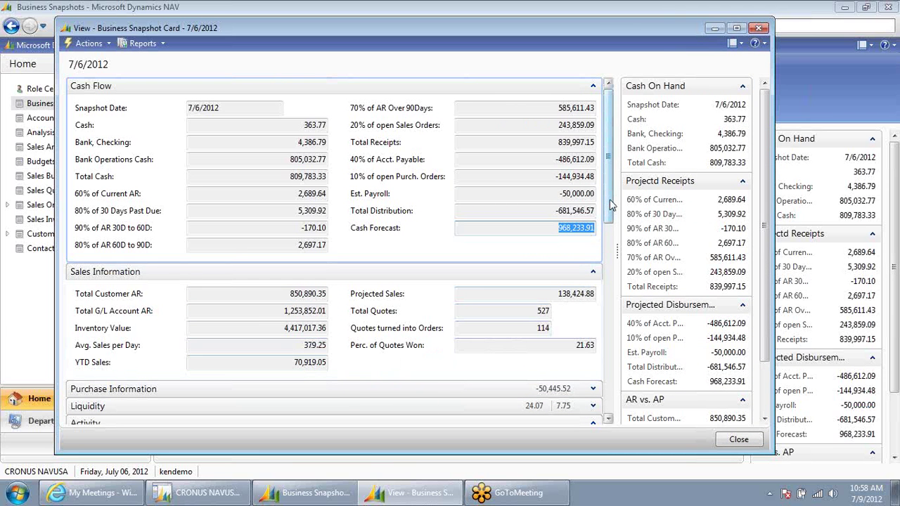
pyautogui.moveTo(610, 204); pyautogui.dragTo(614, 318)
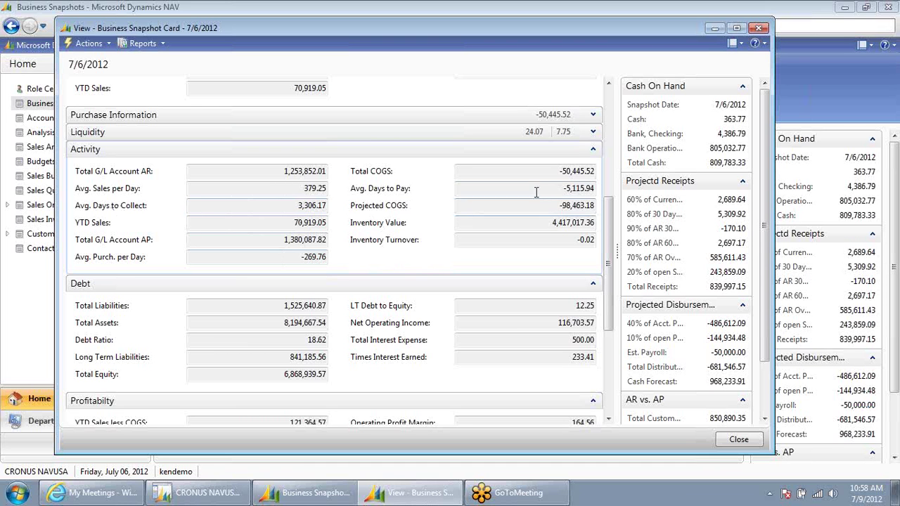
pyautogui.click(558, 188)
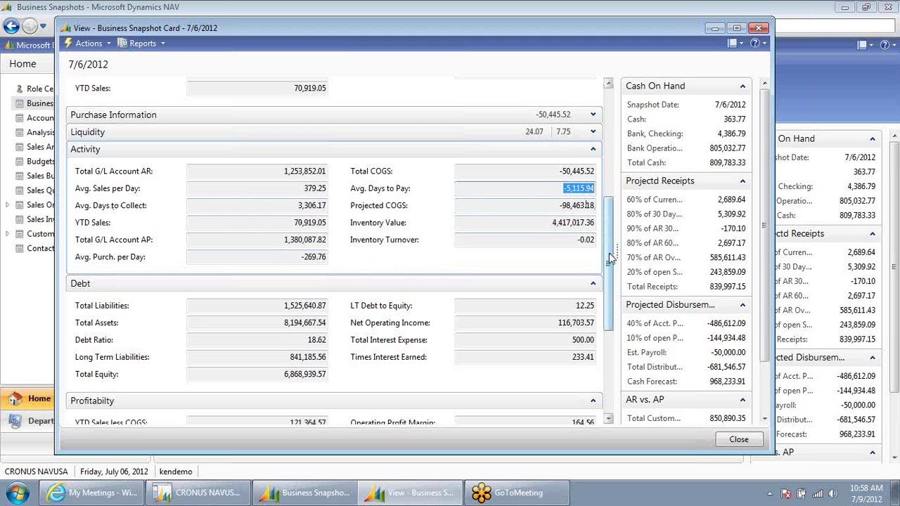
pyautogui.moveTo(610, 261); pyautogui.dragTo(625, 336)
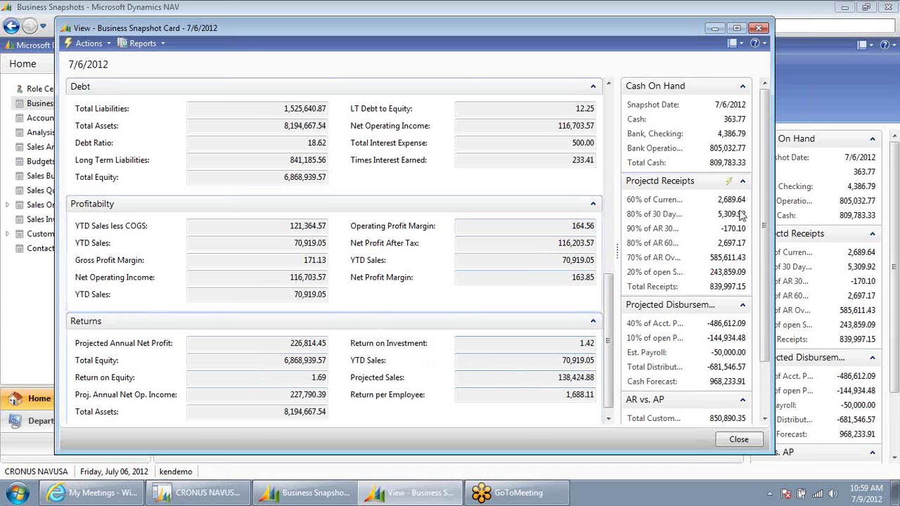
pyautogui.click(758, 29)
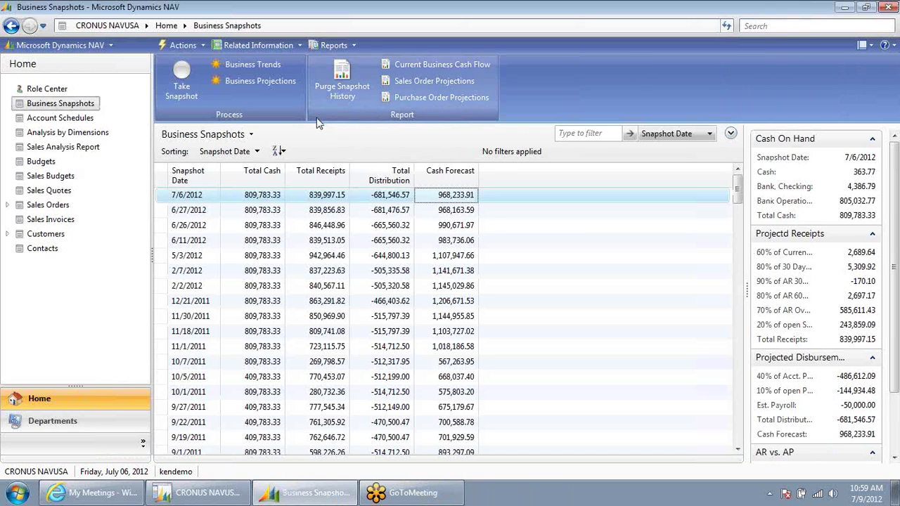
# Go to the Account Schedules list and open the INCOME Income Statement schedule
pyautogui.click(42, 118)
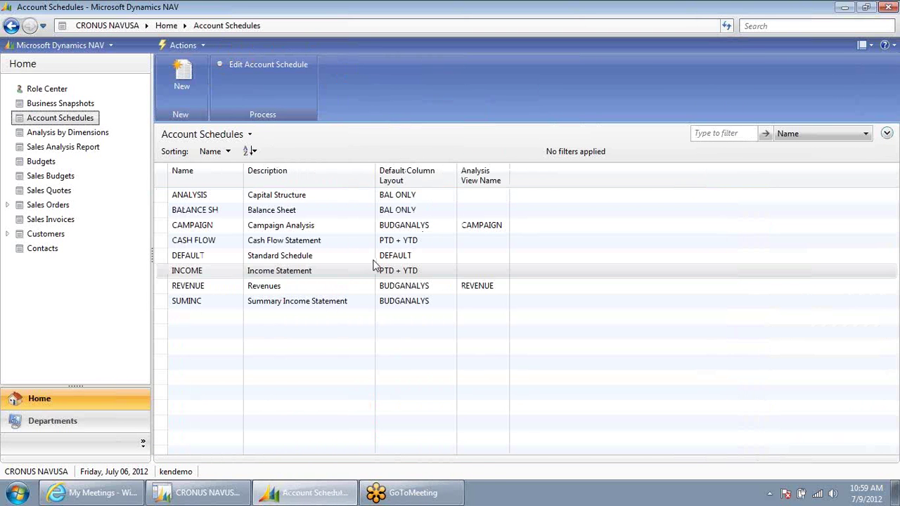
pyautogui.click(321, 276)
pyautogui.click(322, 213)
pyautogui.click(314, 241)
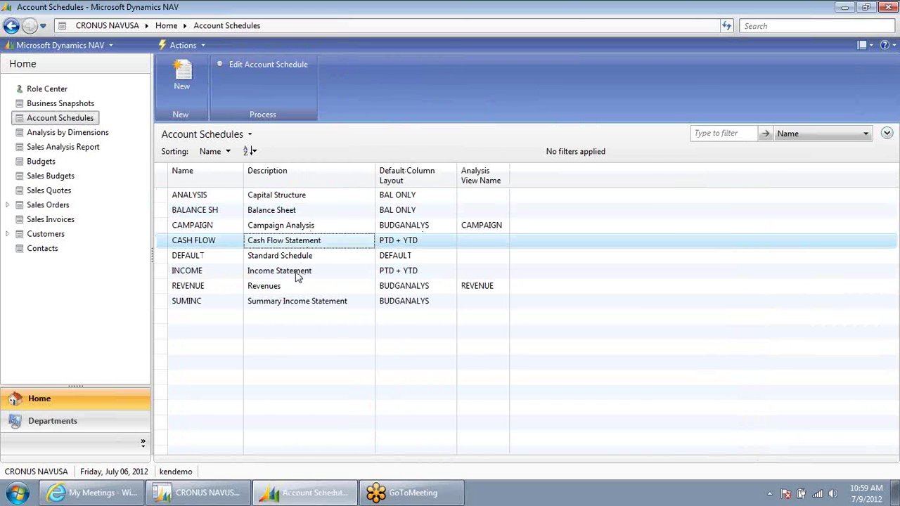
pyautogui.doubleClick(299, 275)
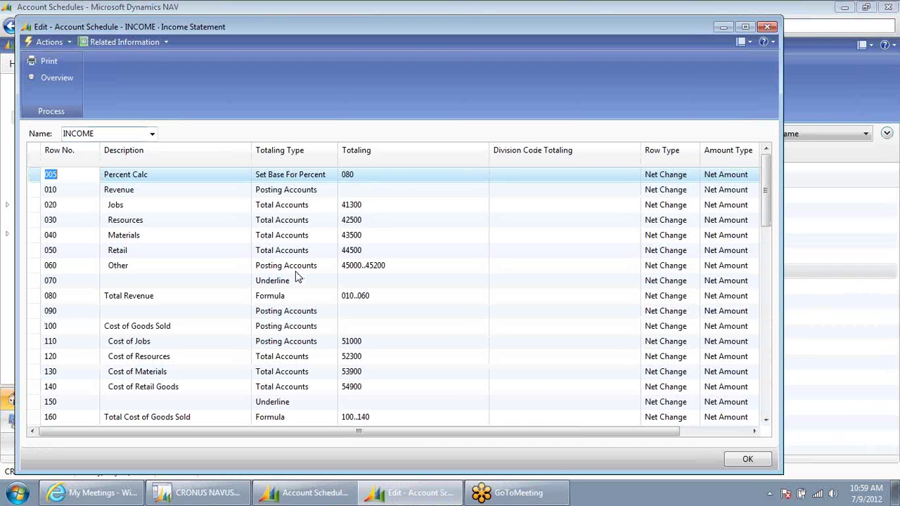
# Show the overview matrix of the income statement and limit its totals to the date range 100109..123109
pyautogui.click(56, 77)
pyautogui.click(64, 93)
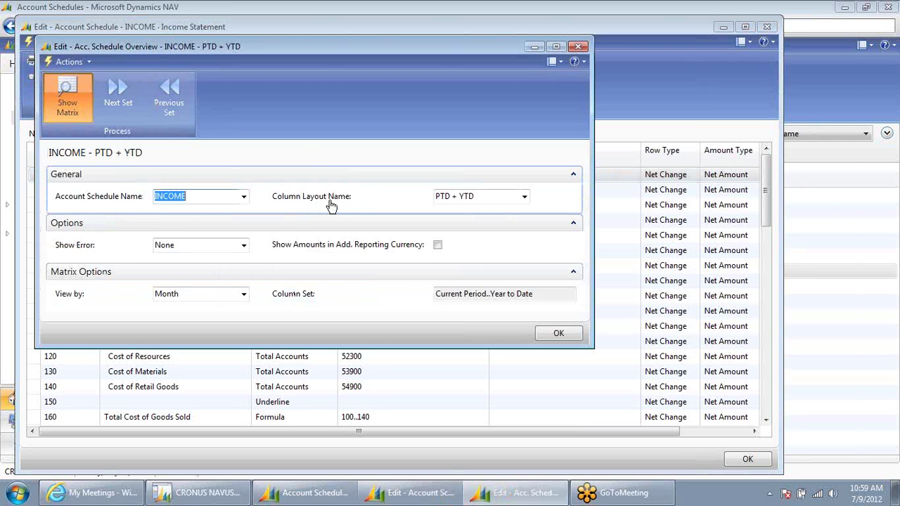
pyautogui.click(236, 159)
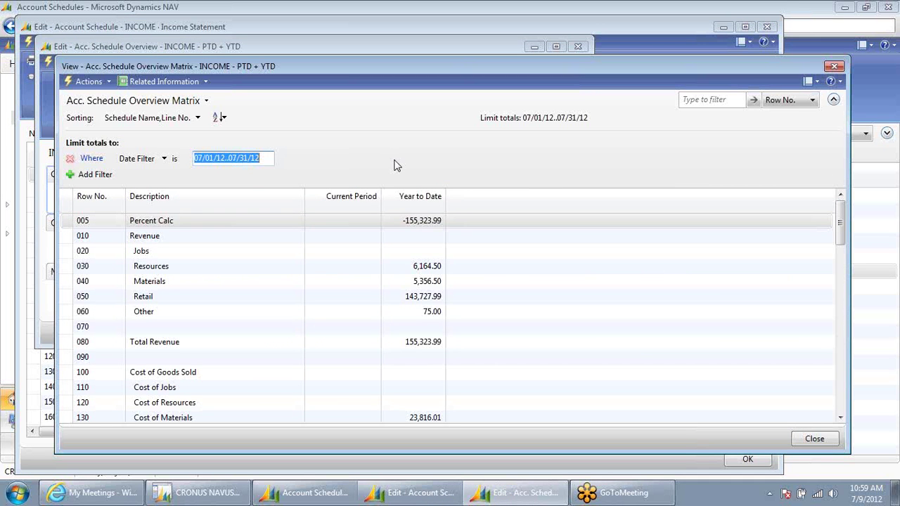
pyautogui.write('1')
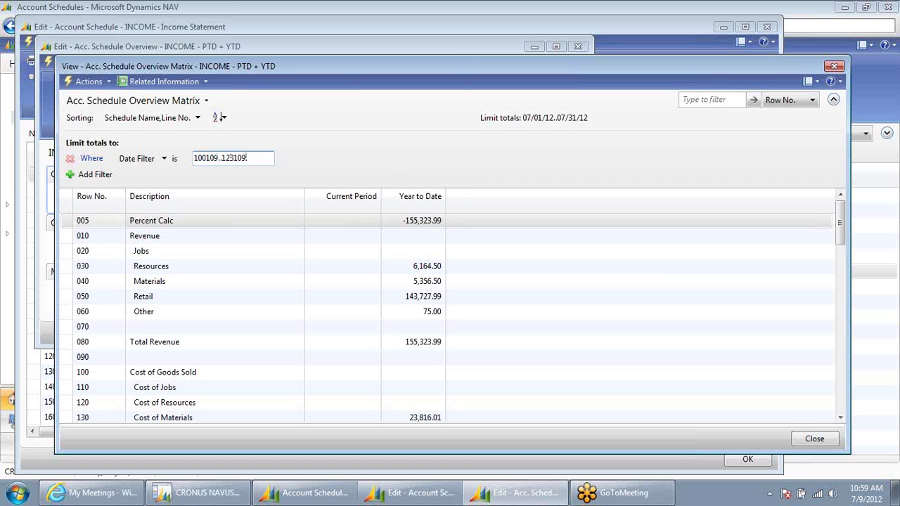
pyautogui.write('00109..123109')
pyautogui.press('Return')
# Examine the income statement matrix from revenue down to net income, and back up through the operating expense rows
pyautogui.click(350, 328)
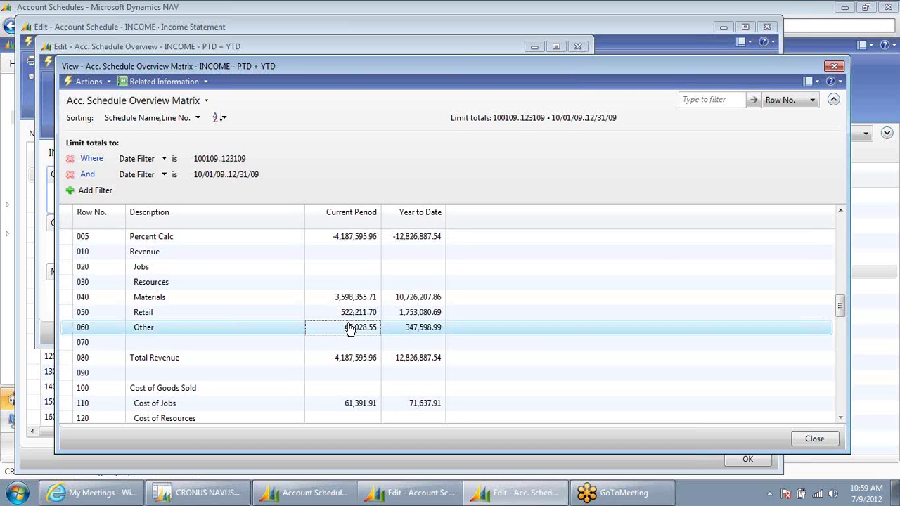
pyautogui.press('Down')
pyautogui.press('Down')
pyautogui.press('Down')
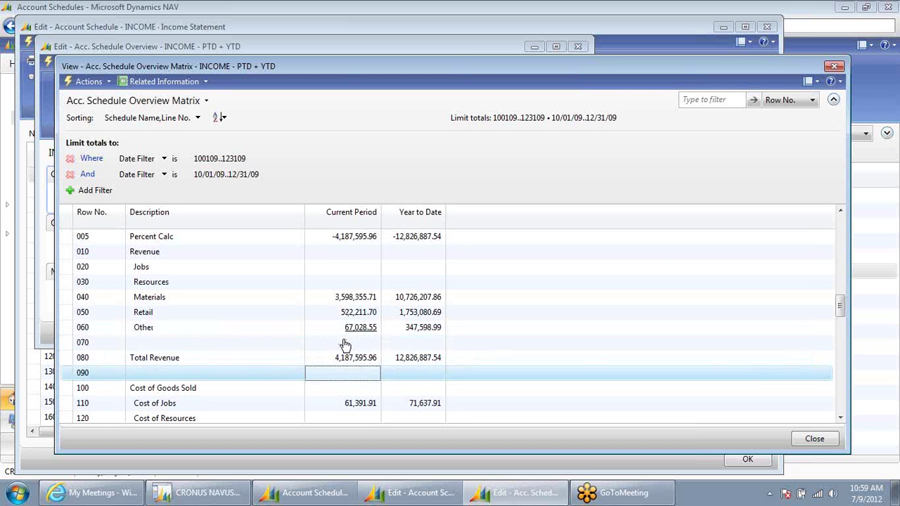
pyautogui.hotkey('ctrl', 'End')
pyautogui.press('Up')
pyautogui.press('Up')
pyautogui.press('Up')
pyautogui.press('Up')
pyautogui.press('Up')
pyautogui.press('Up')
pyautogui.press('Up')
pyautogui.press('Up')
pyautogui.press('Up')
pyautogui.press('Up')
pyautogui.press('Up')
pyautogui.press('Up')
pyautogui.press('Up')
pyautogui.press('Up')
pyautogui.press('Up')
pyautogui.press('Up')
pyautogui.press('Up')
pyautogui.press('Up')
pyautogui.press('Up')
pyautogui.press('Up')
pyautogui.press('Up')
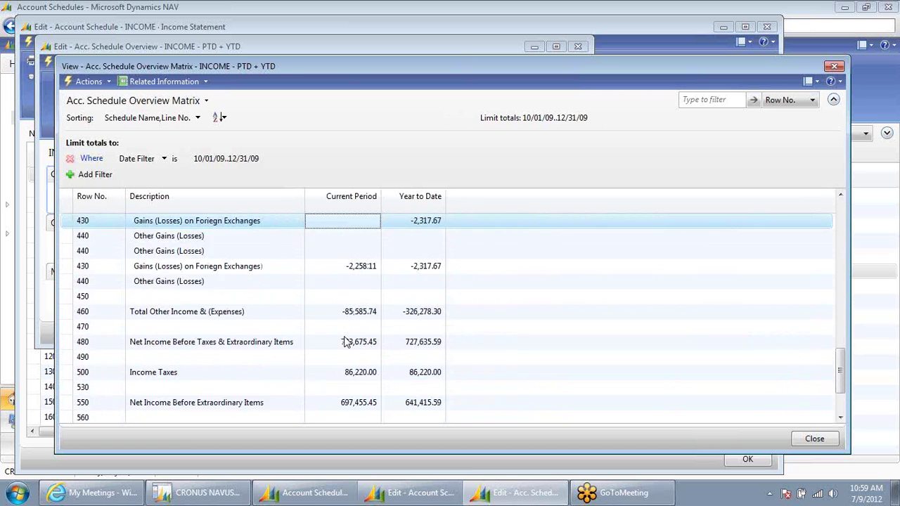
pyautogui.press('Up')
pyautogui.press('Up')
pyautogui.press('Up')
pyautogui.press('Up')
pyautogui.press('Up')
pyautogui.press('Up')
pyautogui.press('Up')
pyautogui.press('Up')
pyautogui.press('Up')
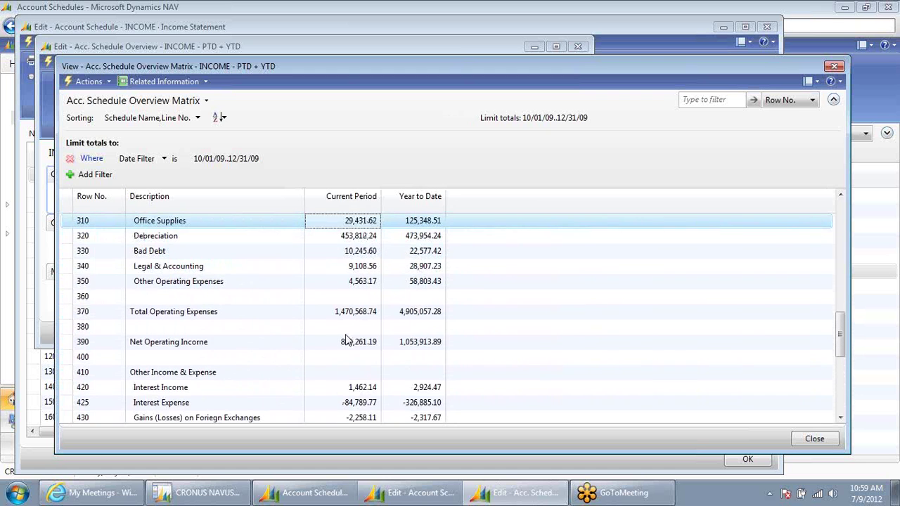
pyautogui.press('Up')
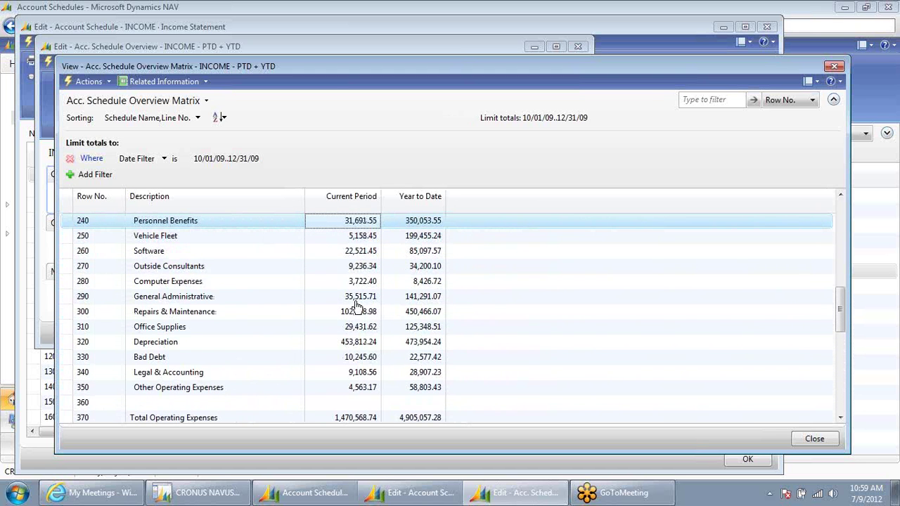
# Drill down into the current-period General Administrative amount and examine the Cleaning, Electricity and Heating, Phone and Fax, and Postage accounts
pyautogui.click(153, 300)
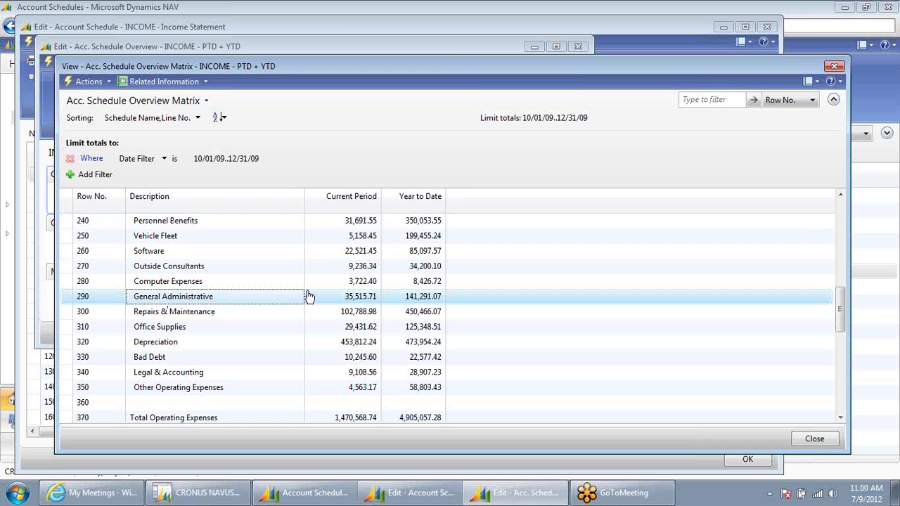
pyautogui.click(360, 298)
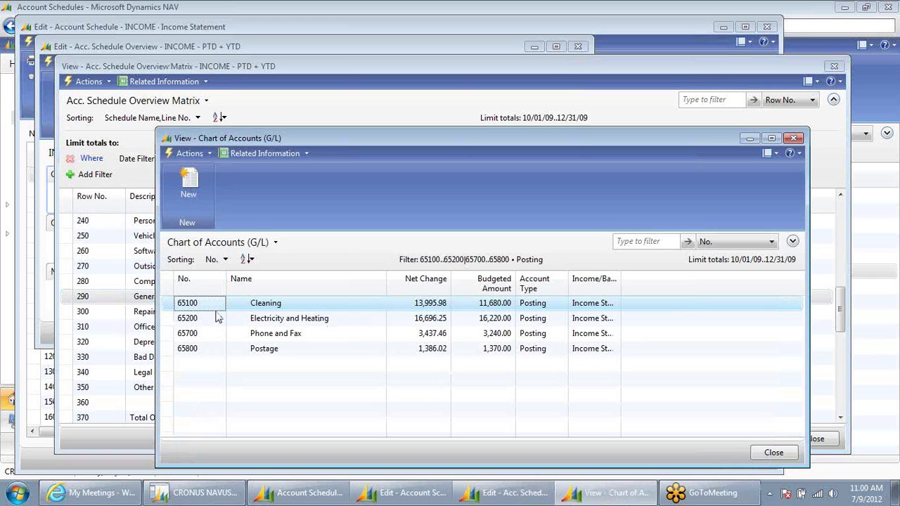
pyautogui.click(294, 302)
pyautogui.click(294, 319)
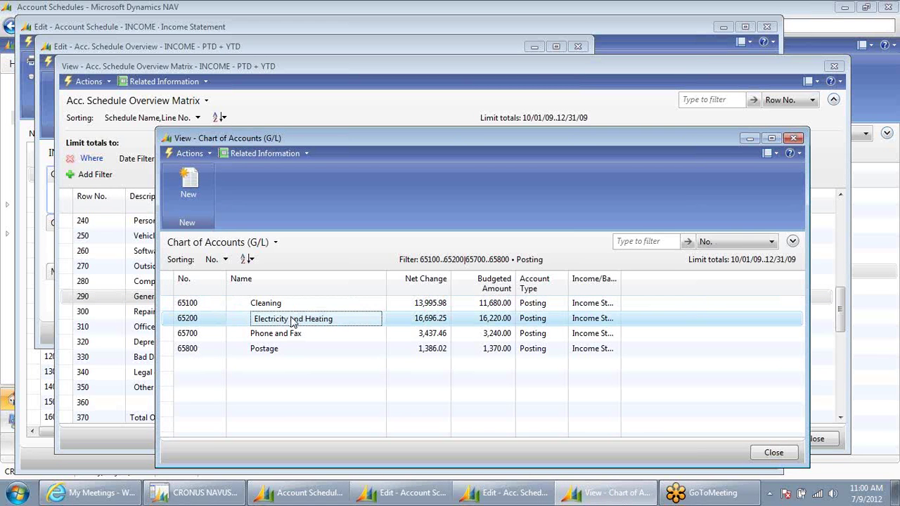
pyautogui.click(291, 335)
pyautogui.click(294, 355)
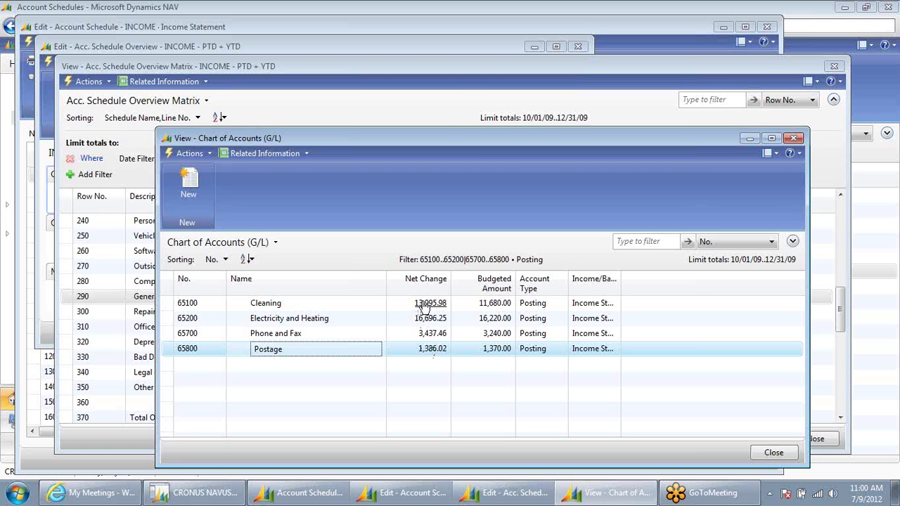
# Close the account drill-down and all income statement windows to return to the Account Schedules list
pyautogui.click(793, 138)
pyautogui.click(834, 66)
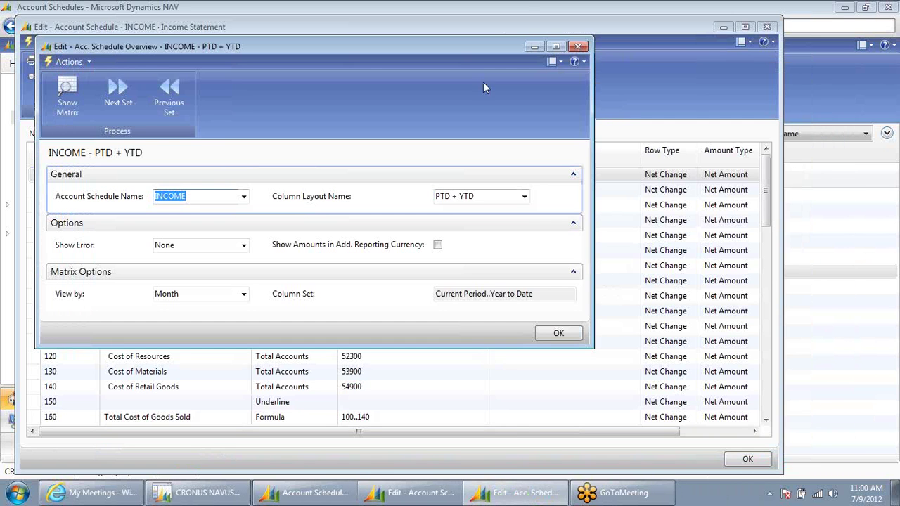
pyautogui.click(578, 46)
pyautogui.click(767, 27)
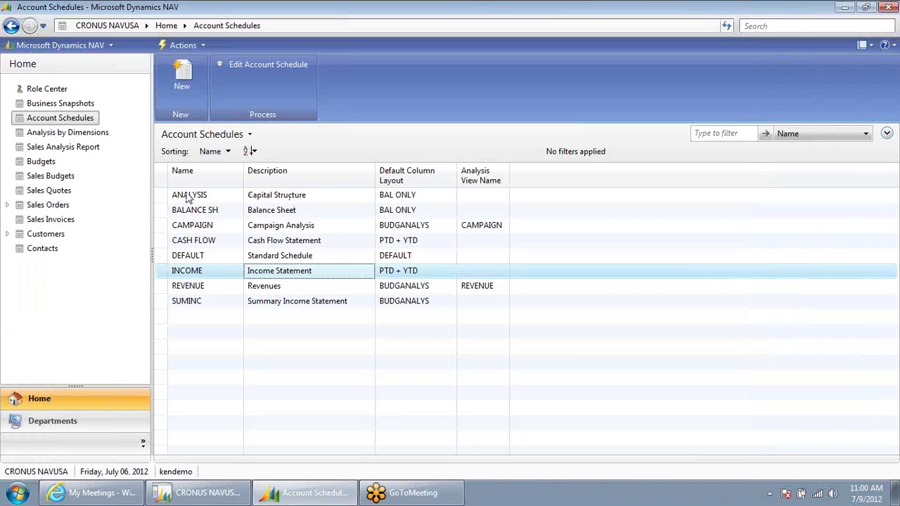
# Go to the Sales Analysis Report list, view the matrix of the 1-CUSTPROF Customer Profitability report and close it
pyautogui.click(62, 148)
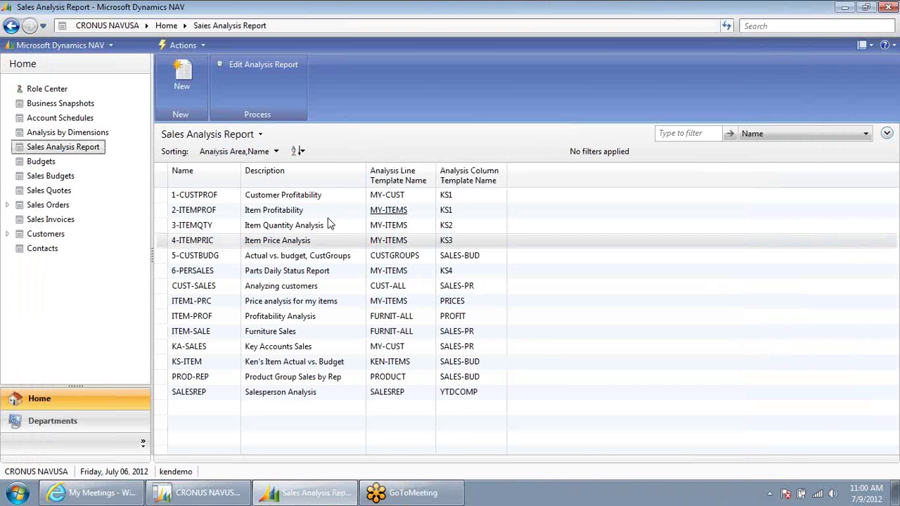
pyautogui.click(295, 198)
pyautogui.click(264, 69)
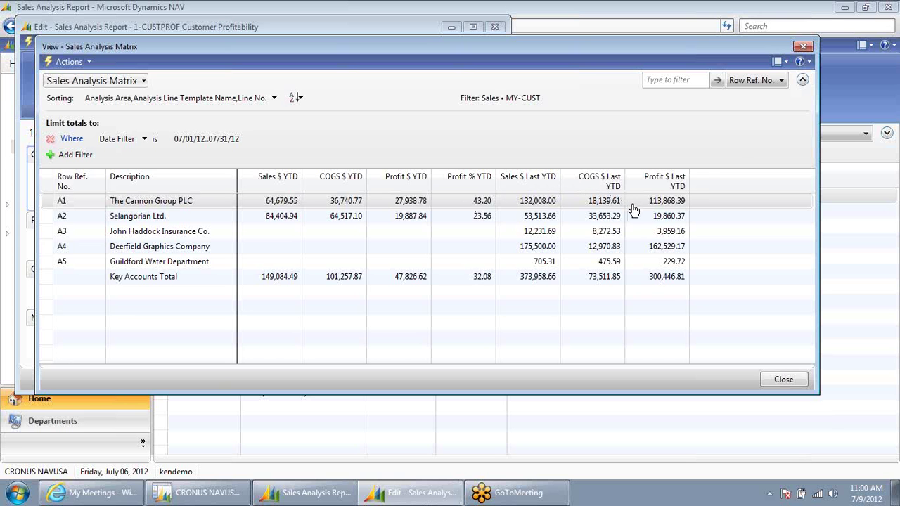
pyautogui.click(803, 47)
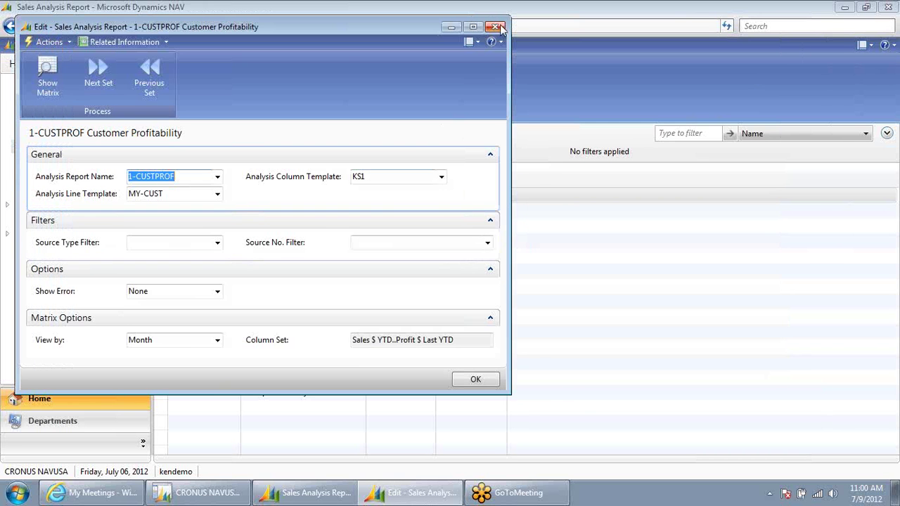
pyautogui.click(495, 26)
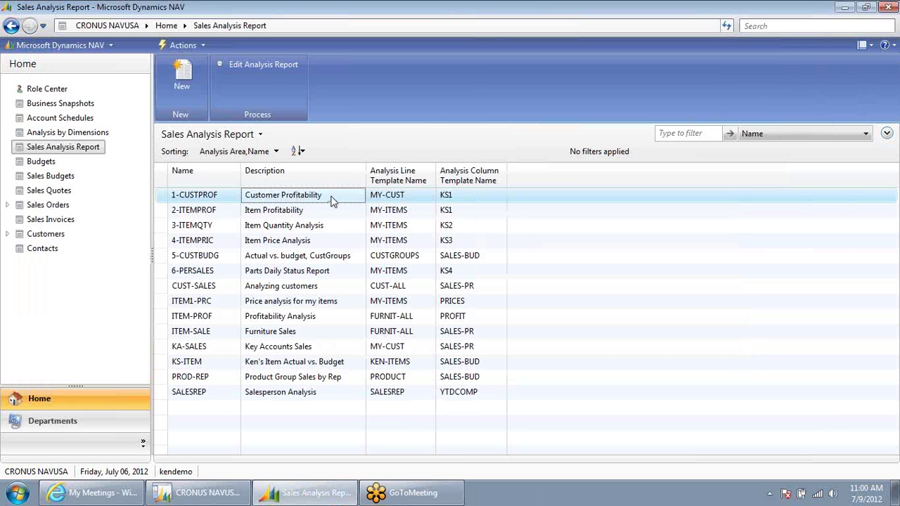
# View the matrix of the 2-ITEMPROF Item Profitability report with the date filter 01/01/12..07/31/12, and close the report
pyautogui.doubleClick(206, 211)
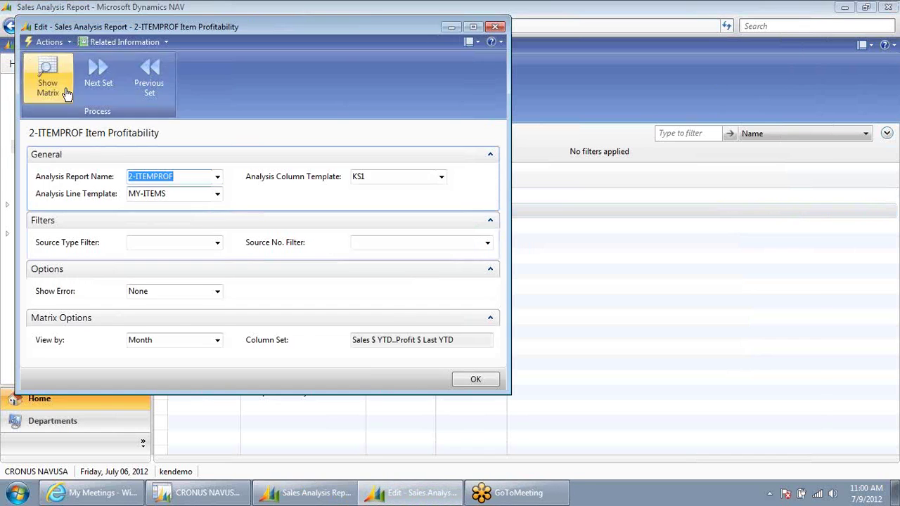
pyautogui.click(65, 95)
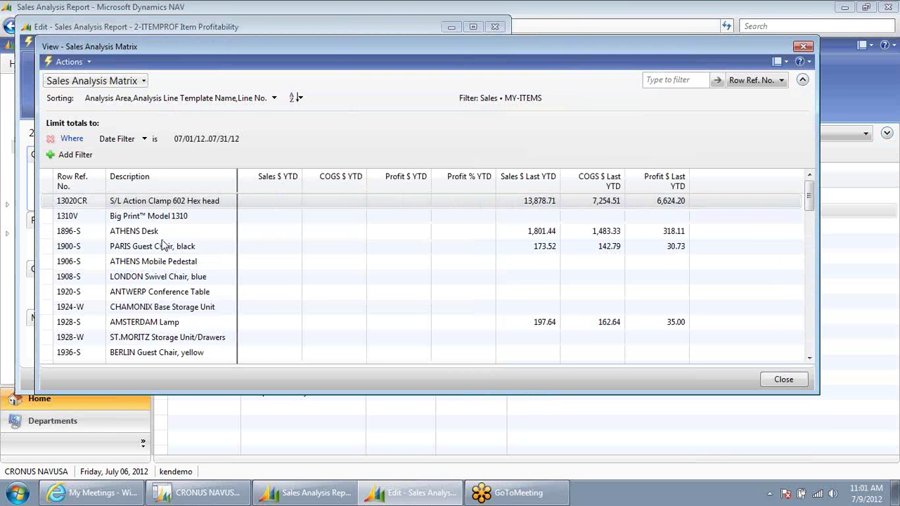
pyautogui.click(198, 139)
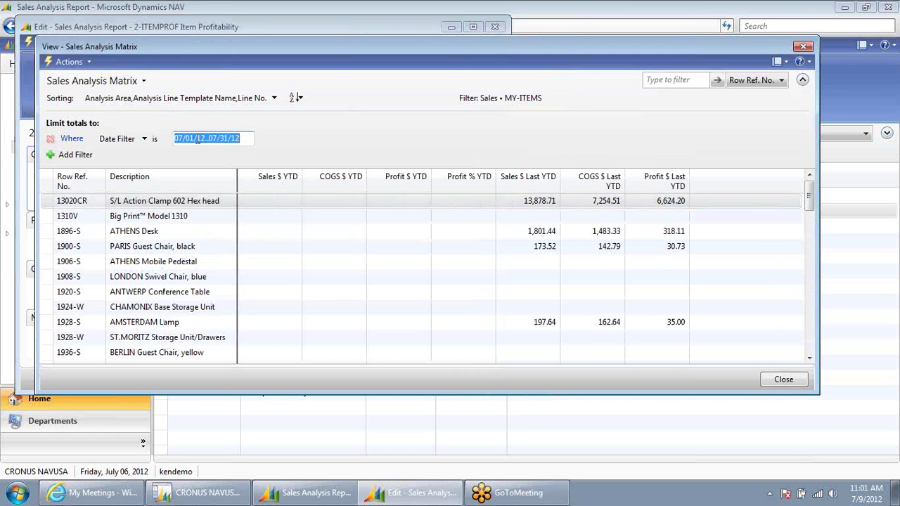
pyautogui.click(181, 139)
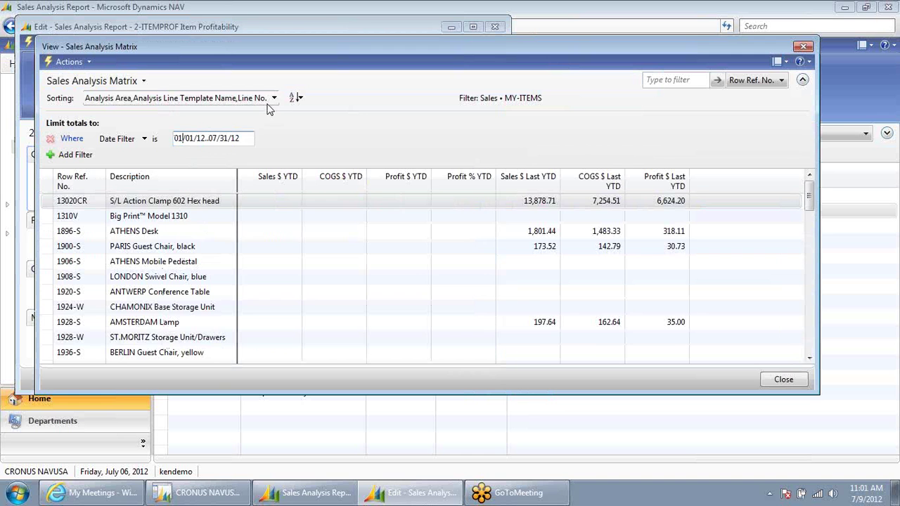
pyautogui.press('Return')
pyautogui.click(302, 280)
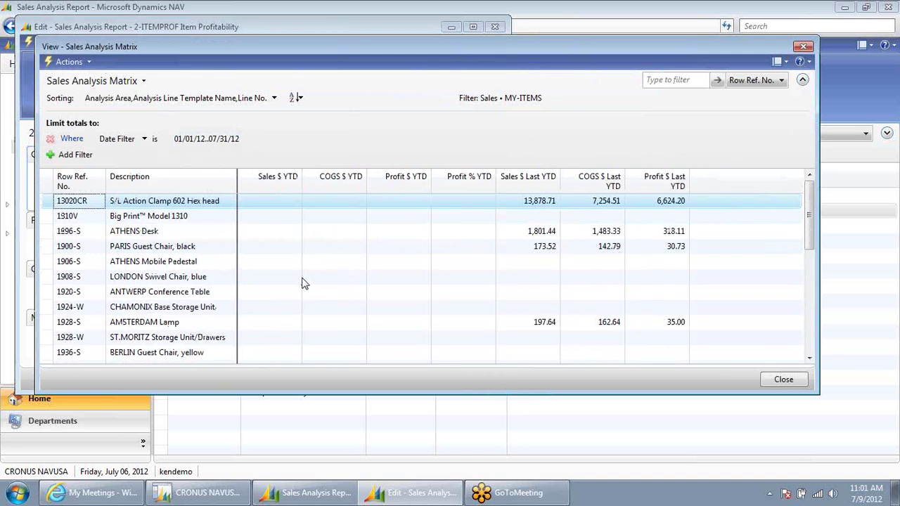
pyautogui.click(803, 46)
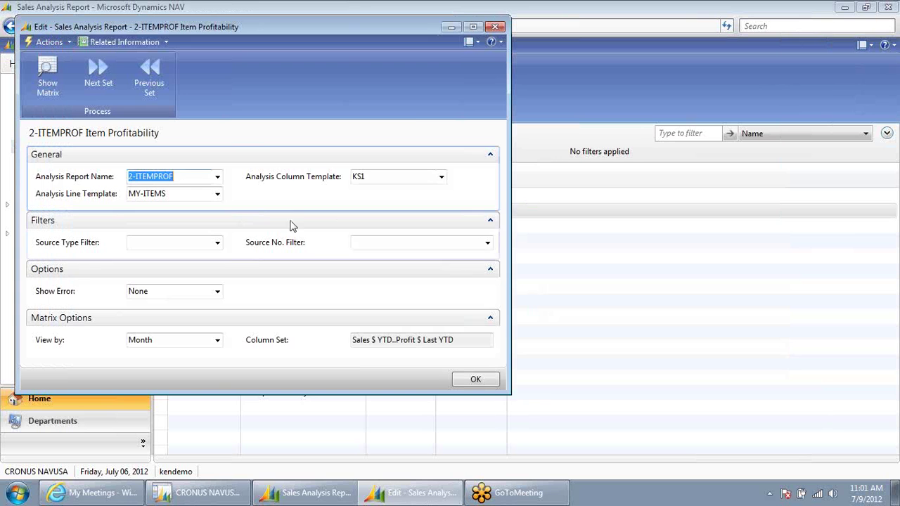
pyautogui.click(495, 26)
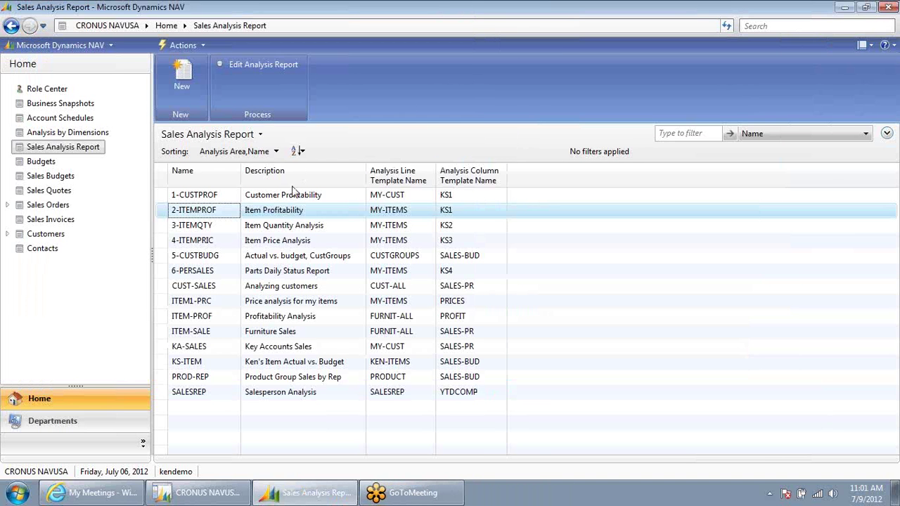
# Show the matrix of the 4-ITEMPRIC Item Price Analysis report and set its date filter to 010111..123111
pyautogui.doubleClick(291, 242)
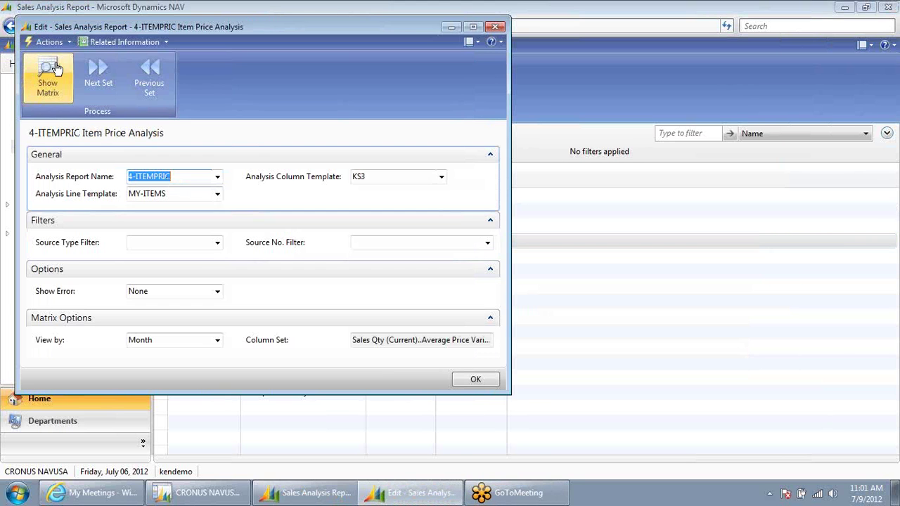
pyautogui.click(225, 138)
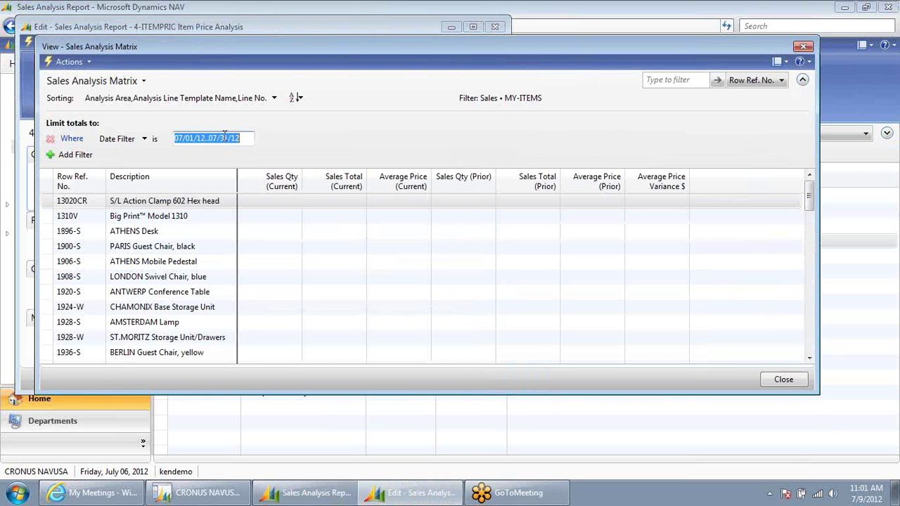
pyautogui.write('03')
pyautogui.write('0111..123111')
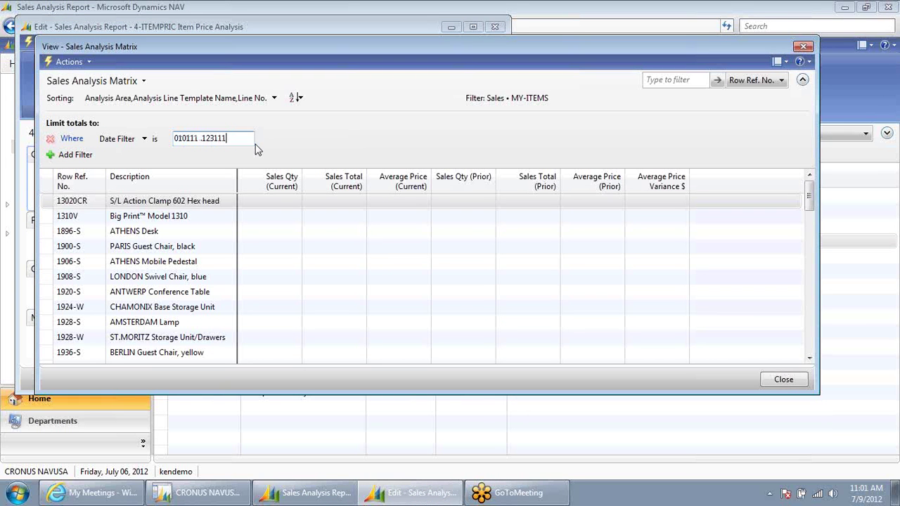
pyautogui.press('Return')
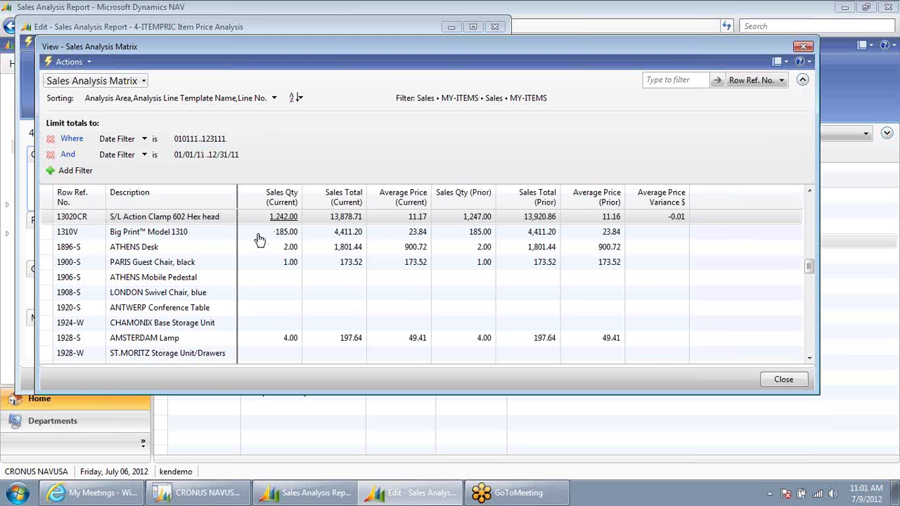
# Examine the S/L Action Clamp 602 row's quantities, average prices and price variance, and close the matrix and report
pyautogui.click(171, 219)
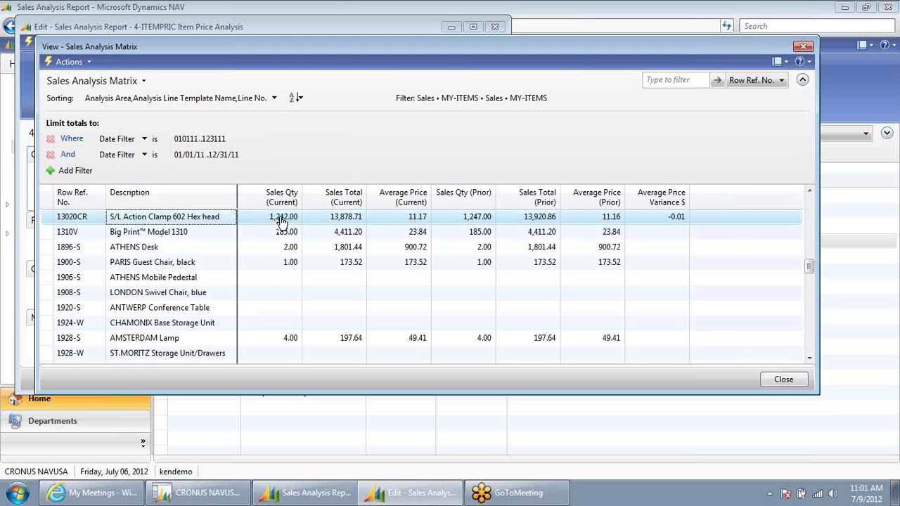
pyautogui.click(398, 220)
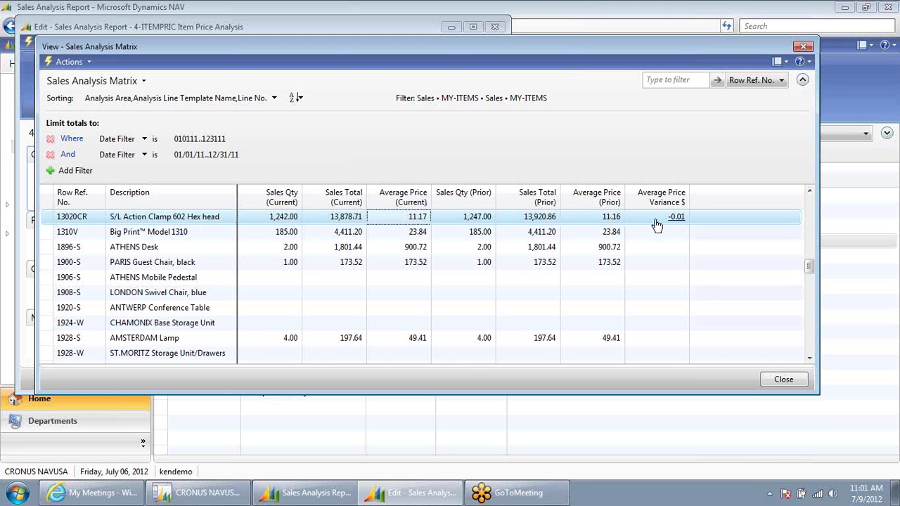
pyautogui.click(804, 47)
pyautogui.click(495, 27)
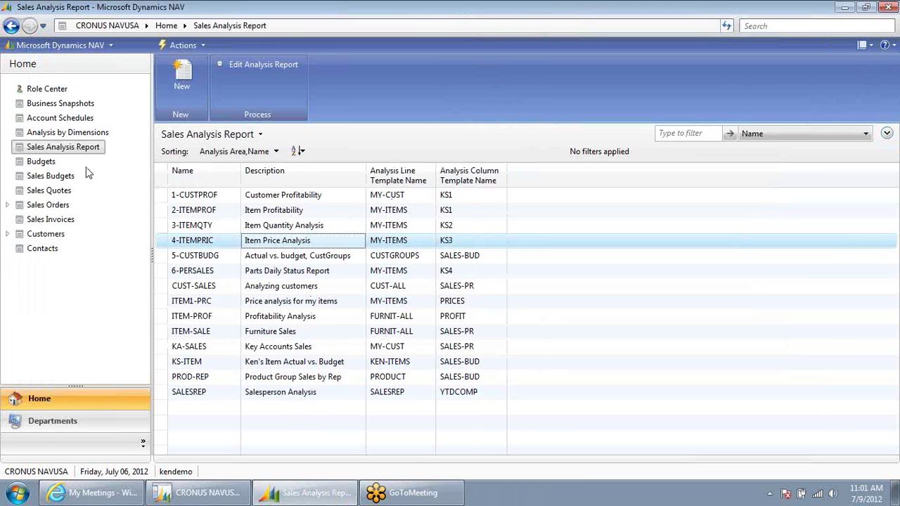
# Return to the Role Center and preview the Sales Dashboard report
pyautogui.click(43, 89)
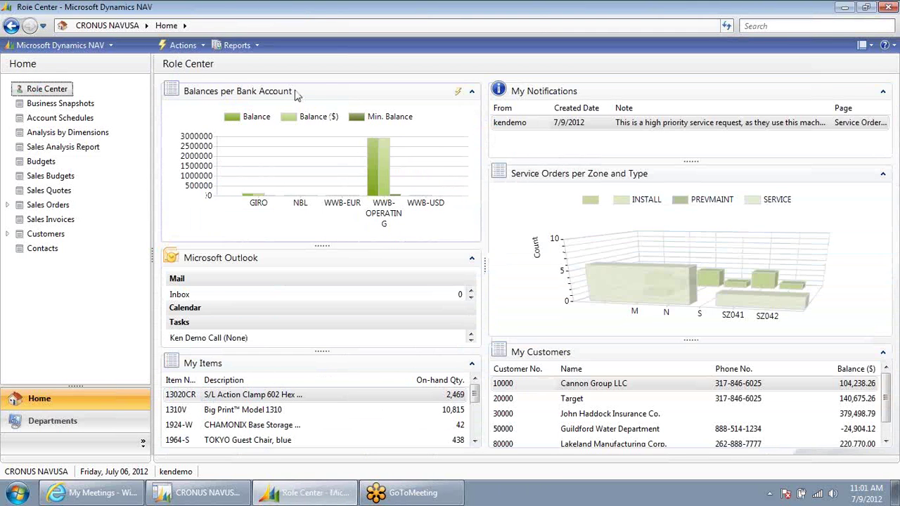
pyautogui.click(237, 46)
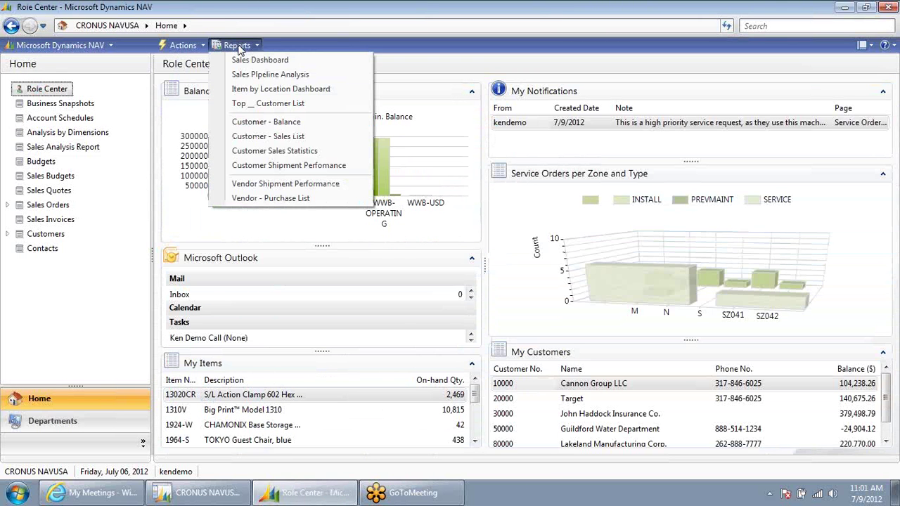
pyautogui.click(257, 61)
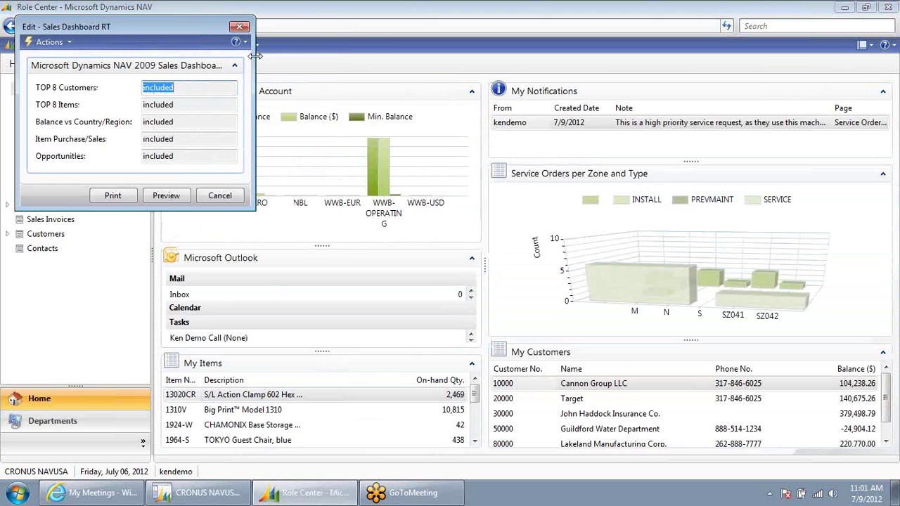
pyautogui.click(177, 194)
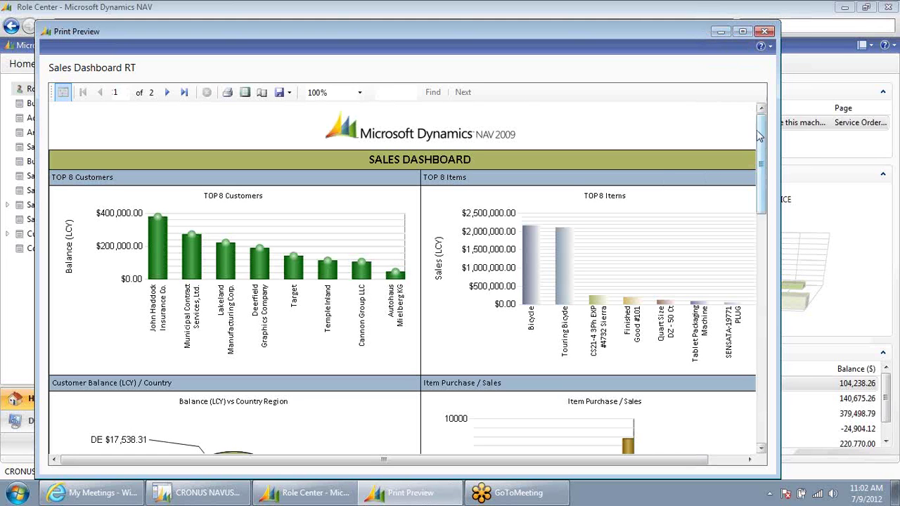
# Review the dashboard's export formats and charts, expand the Opportunity List details, and close the preview
pyautogui.click(288, 93)
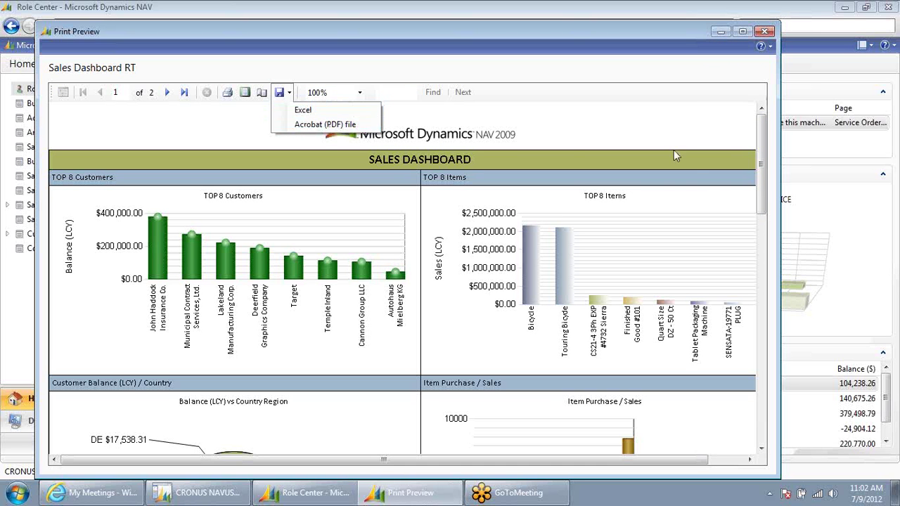
pyautogui.click(765, 169)
pyautogui.scroll(-1, 767, 173)
pyautogui.scroll(-1, 766, 172)
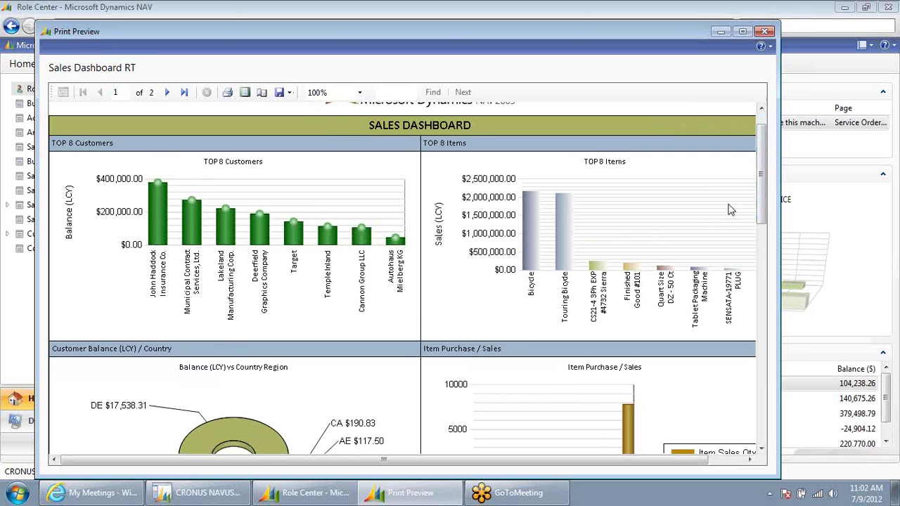
pyautogui.moveTo(767, 169); pyautogui.dragTo(767, 281)
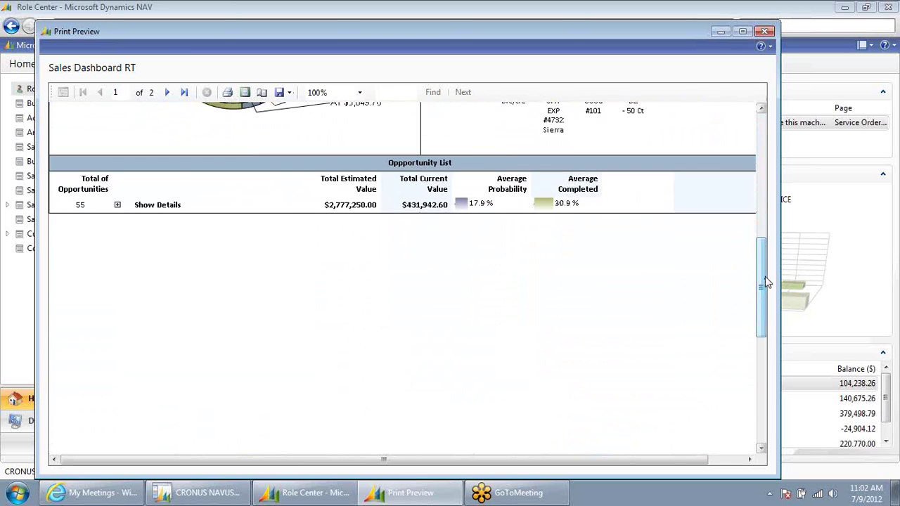
pyautogui.click(118, 205)
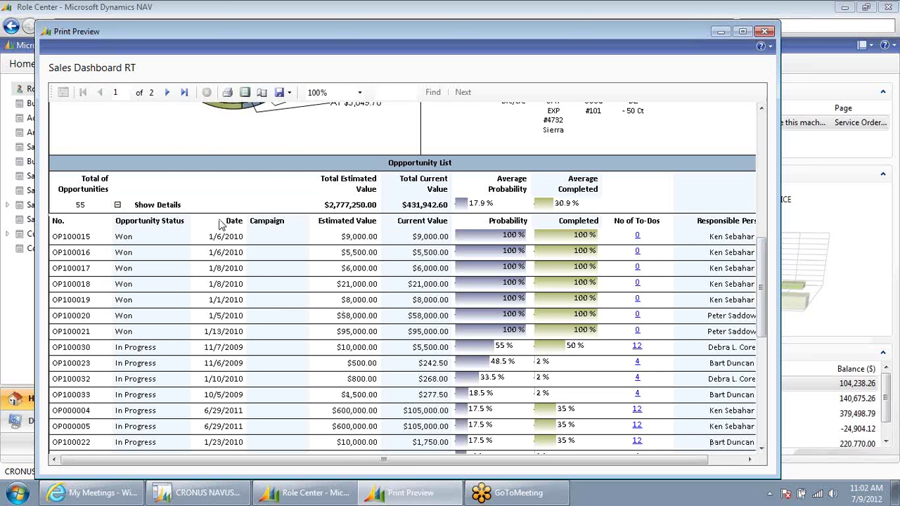
pyautogui.moveTo(761, 288); pyautogui.dragTo(761, 166)
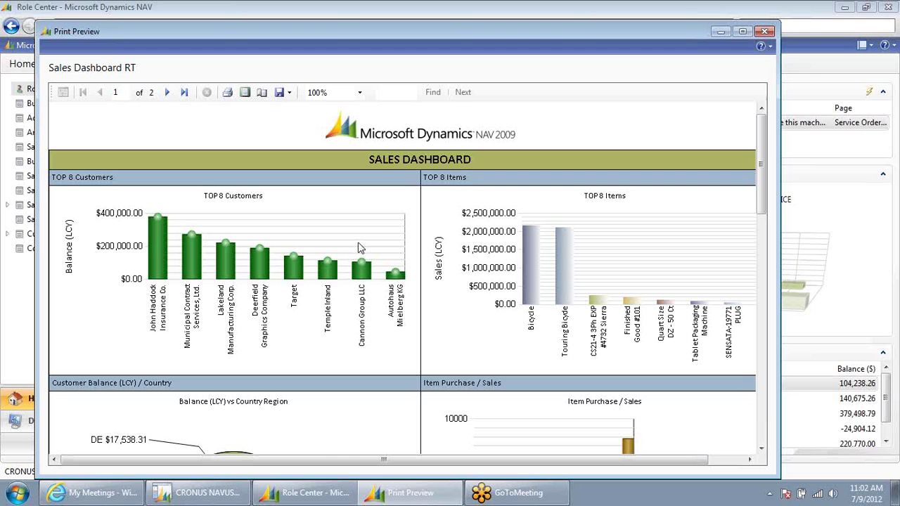
pyautogui.click(765, 31)
# Preview the Top __ Customer List report with the quantity set to 5
pyautogui.click(237, 45)
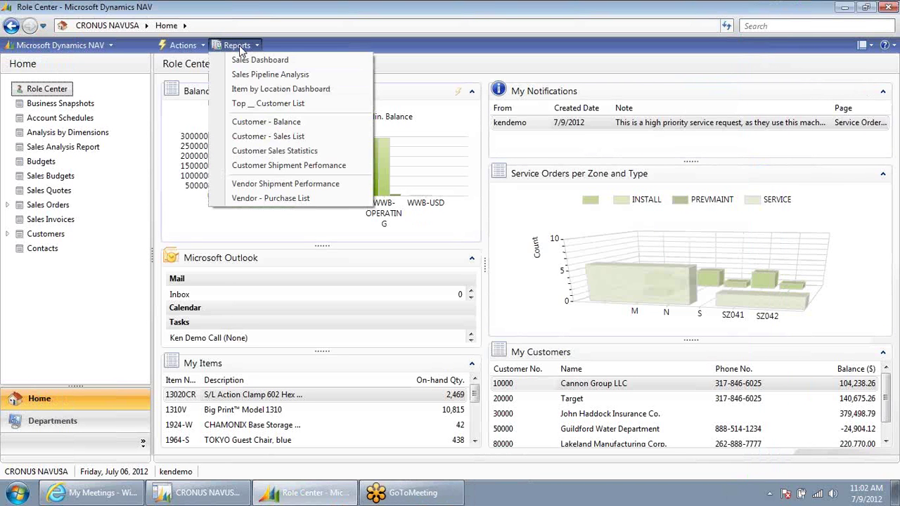
pyautogui.click(270, 104)
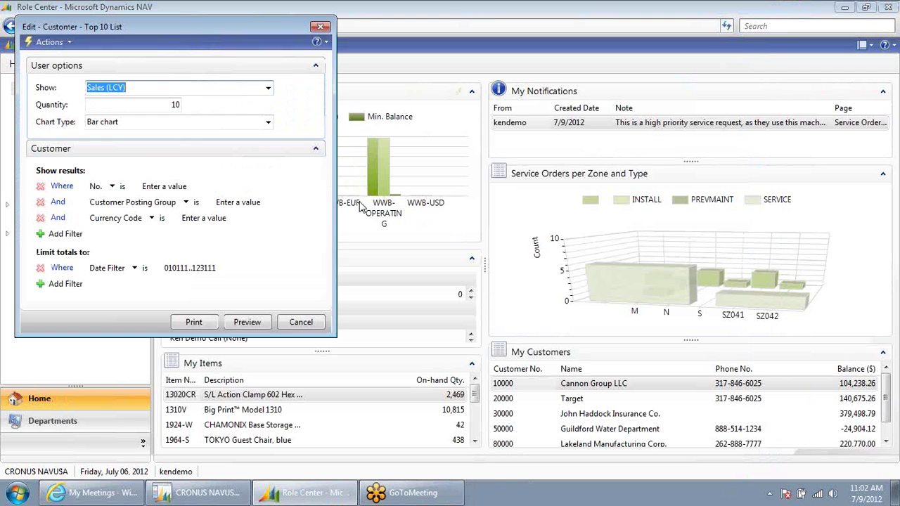
pyautogui.click(177, 104)
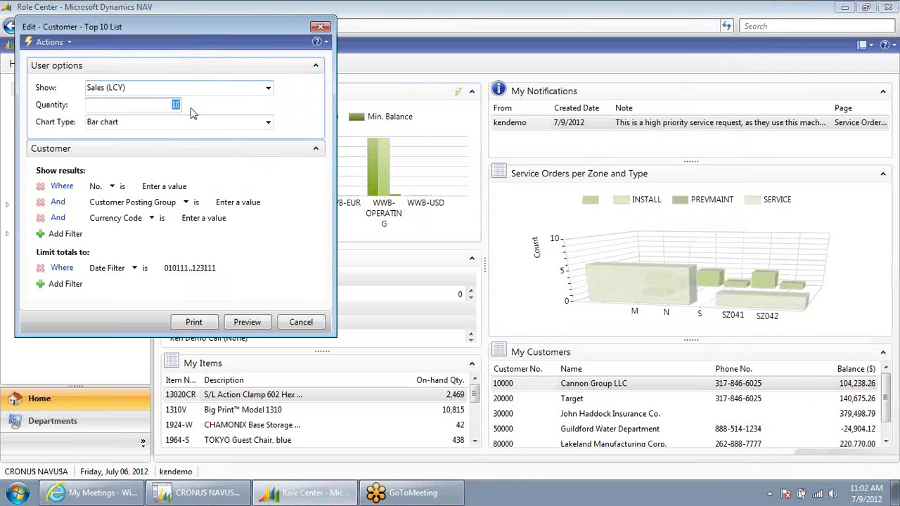
pyautogui.write('5')
pyautogui.click(145, 121)
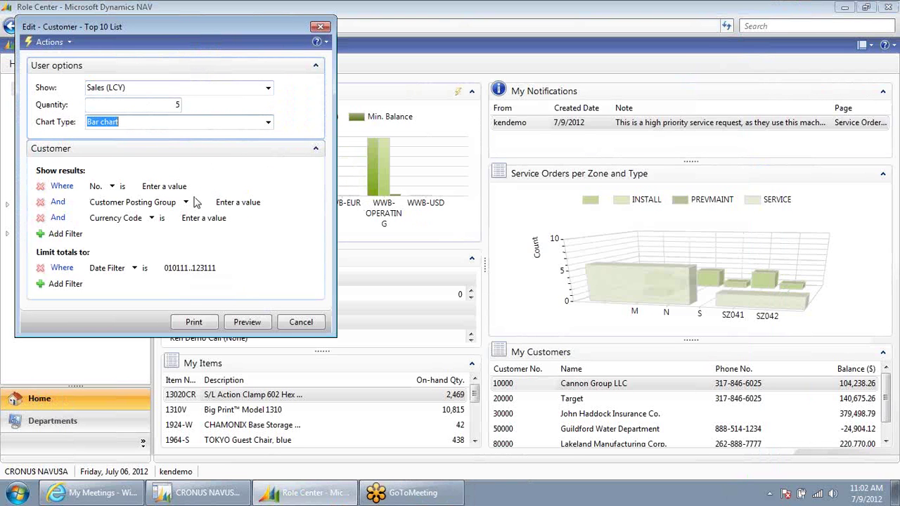
pyautogui.click(244, 322)
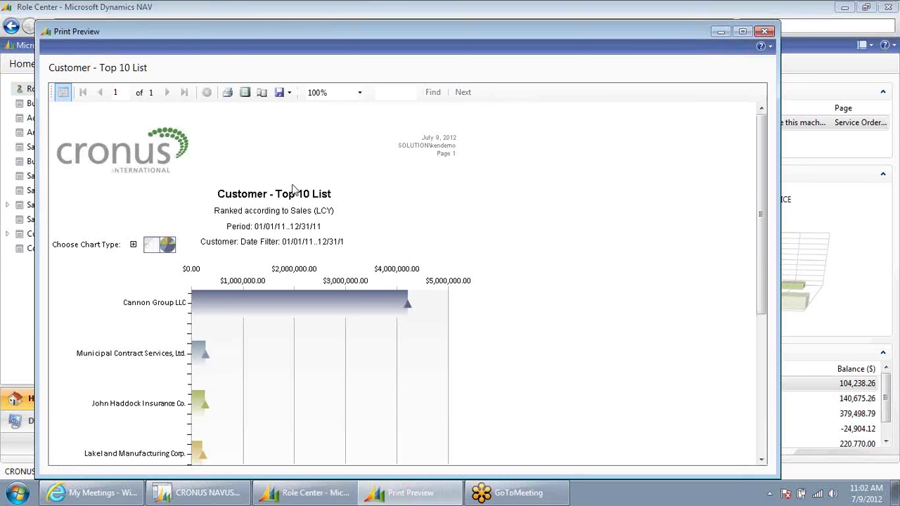
# Sort the top customer table by No., by Balance ascending and descending, and finally by Name ascending
pyautogui.moveTo(761, 194); pyautogui.dragTo(763, 338)
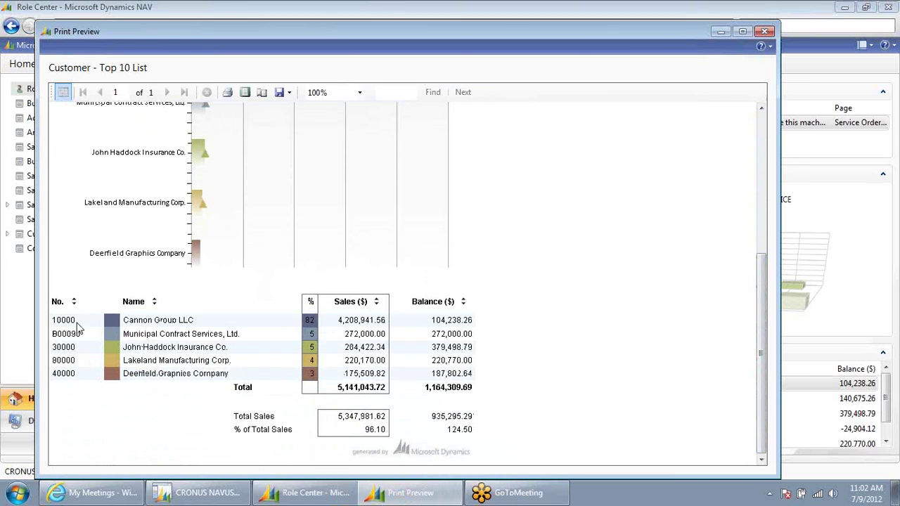
pyautogui.click(74, 303)
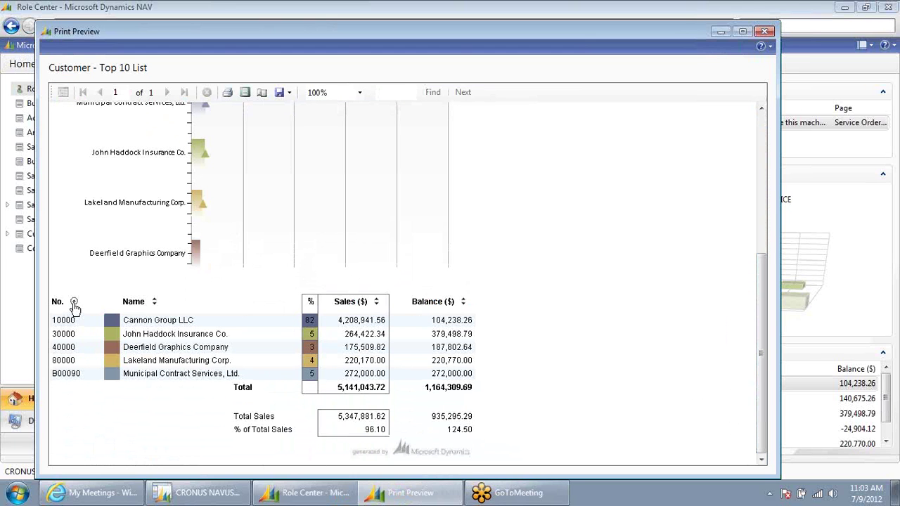
pyautogui.click(74, 302)
pyautogui.click(73, 303)
pyautogui.click(463, 302)
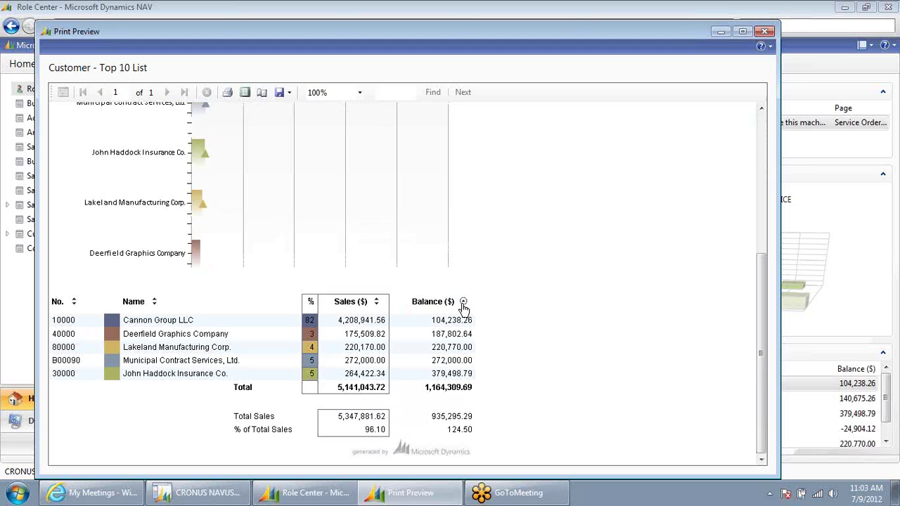
pyautogui.click(463, 303)
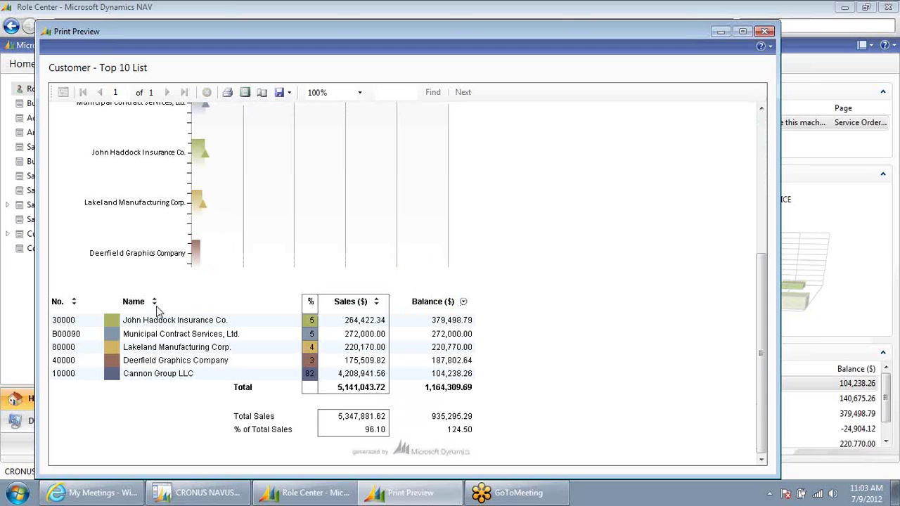
pyautogui.click(154, 304)
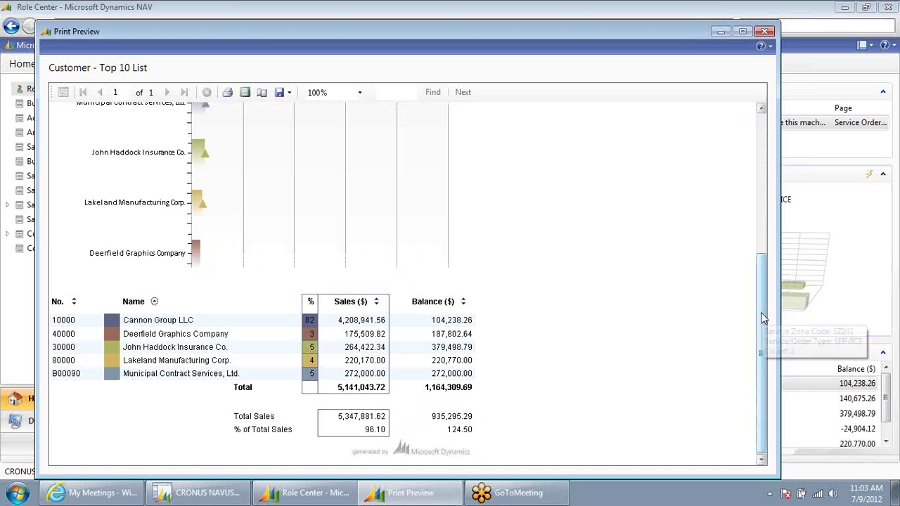
# Close the customer list preview and minimize the Role Center window to reveal the desktop
pyautogui.moveTo(761, 313); pyautogui.dragTo(766, 181)
pyautogui.click(763, 31)
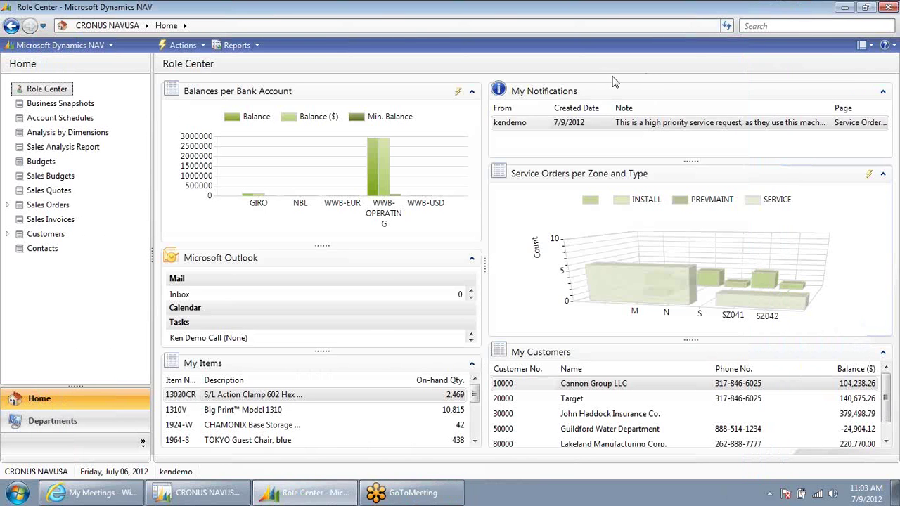
pyautogui.click(844, 7)
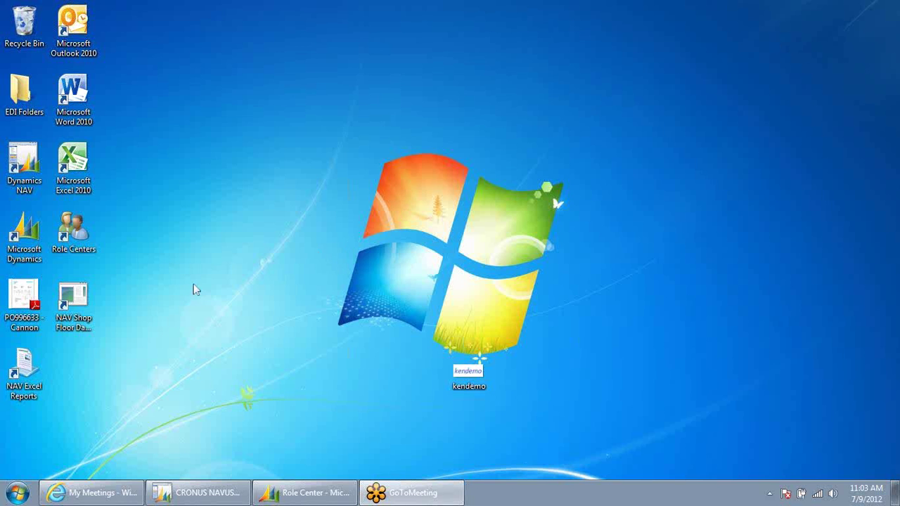
# Open the "- Financial Analysis-NAV2009R2" workbook from the NAV Excel Reports desktop folder in Excel
pyautogui.doubleClick(24, 372)
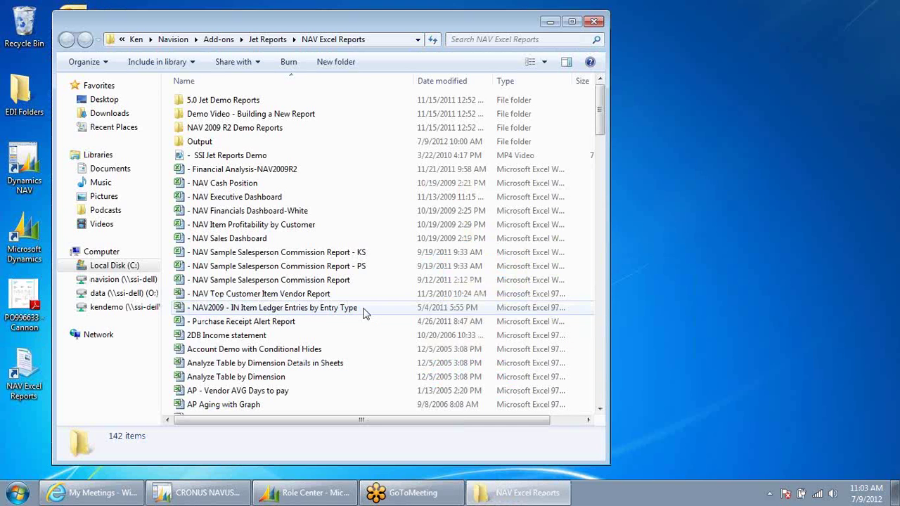
pyautogui.click(247, 173)
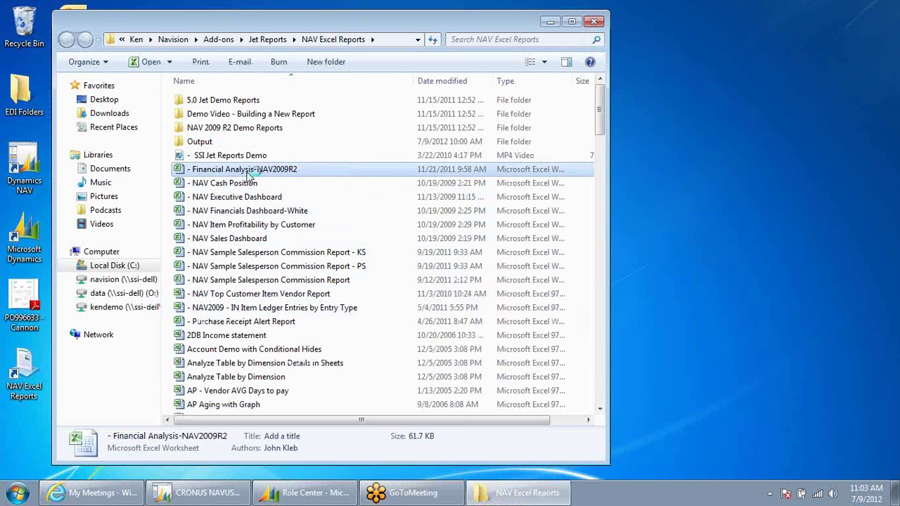
pyautogui.doubleClick(250, 175)
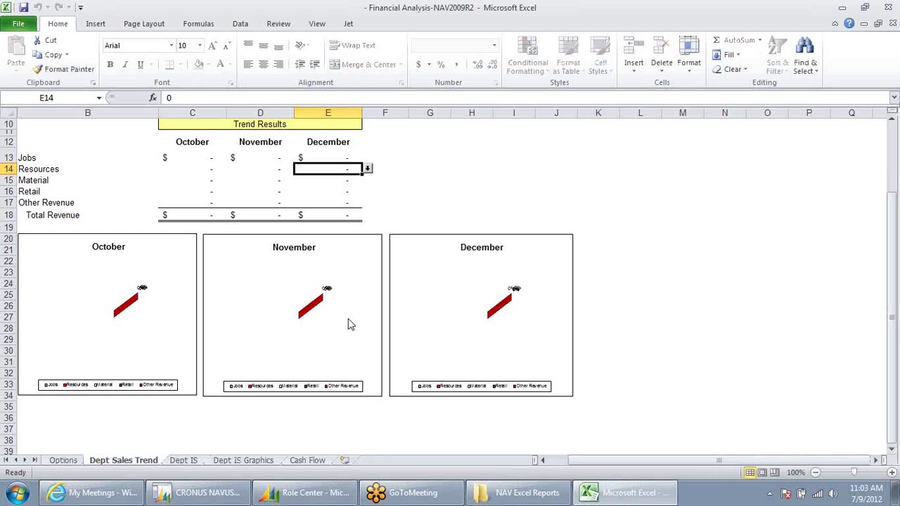
# Look over the Dept IS and Dept IS Graphics sheets, and return to the Dept Sales Trend sheet
pyautogui.click(185, 461)
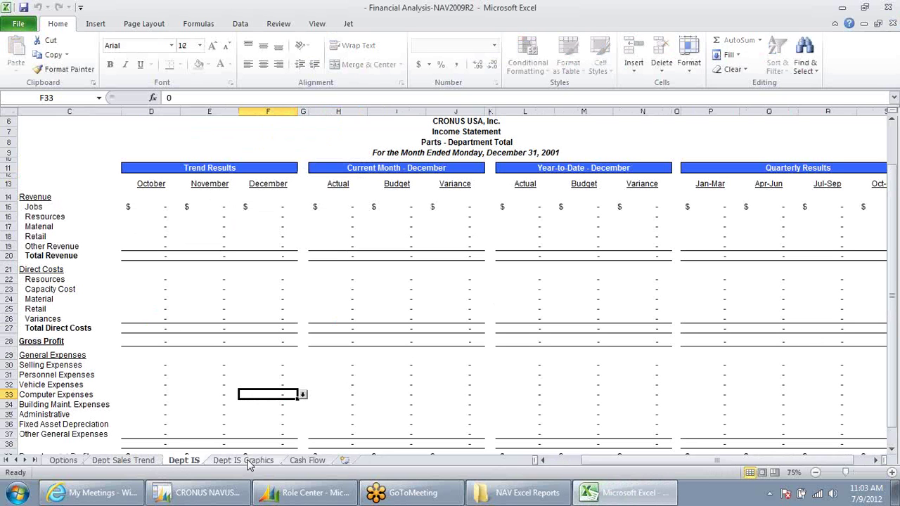
pyautogui.click(248, 461)
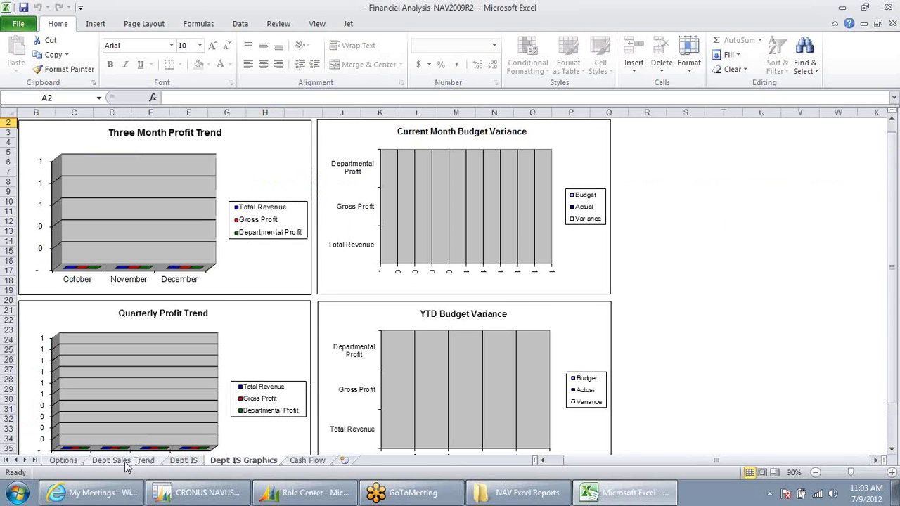
pyautogui.click(125, 463)
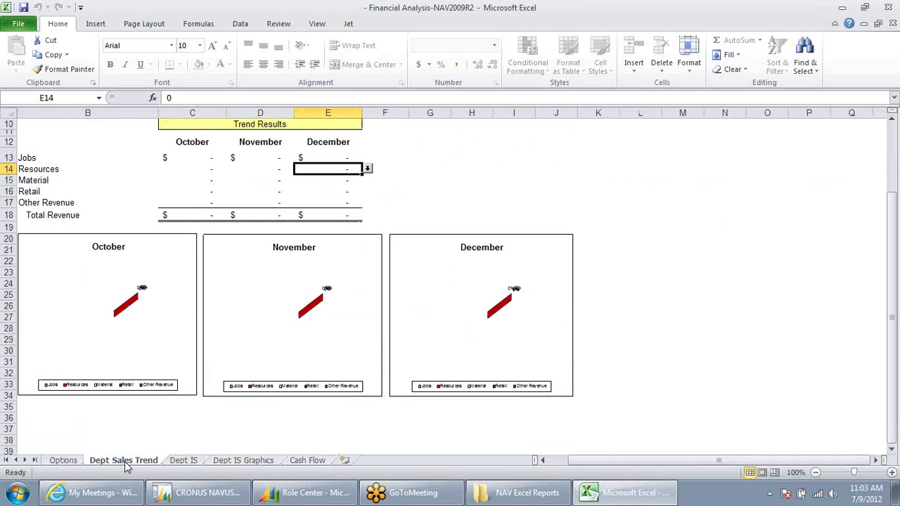
# Run the Jet report and review the Dept IS, Dept IS Graphics and Cash Flow sheets, ending on Dept Sales Trend
pyautogui.click(348, 23)
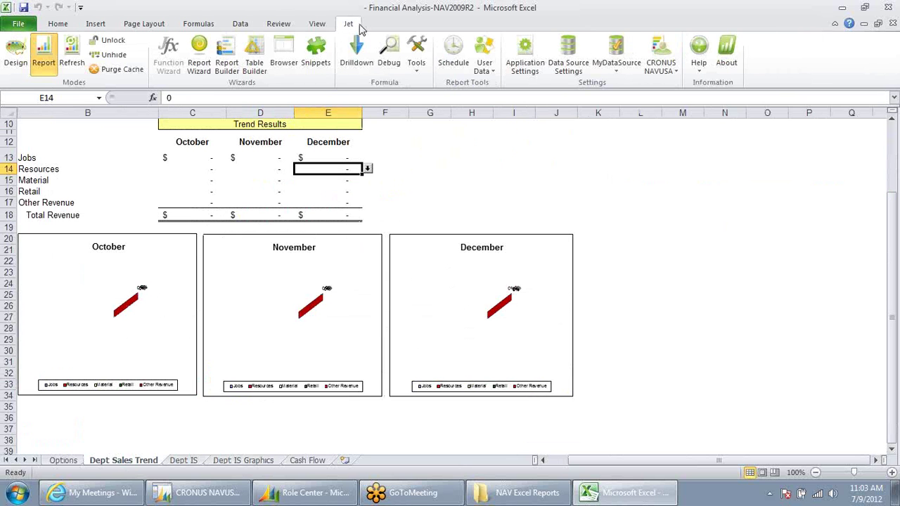
pyautogui.click(43, 53)
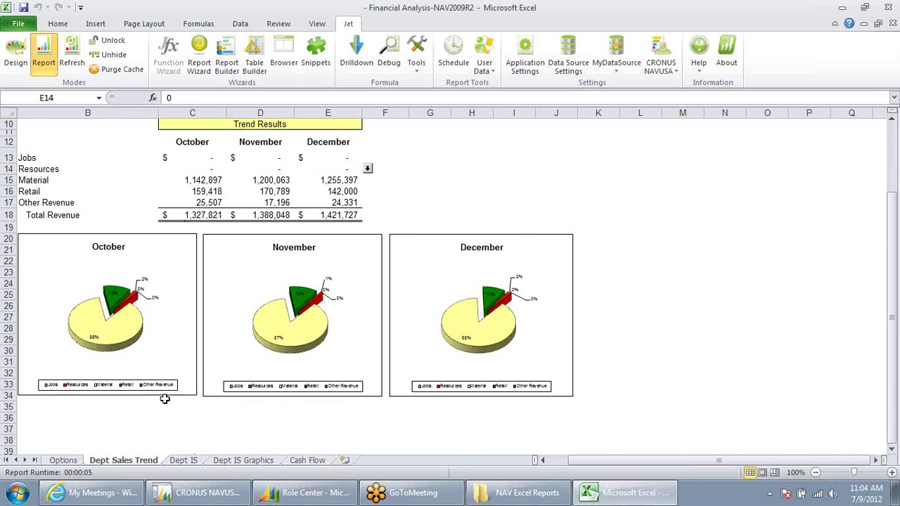
pyautogui.click(184, 460)
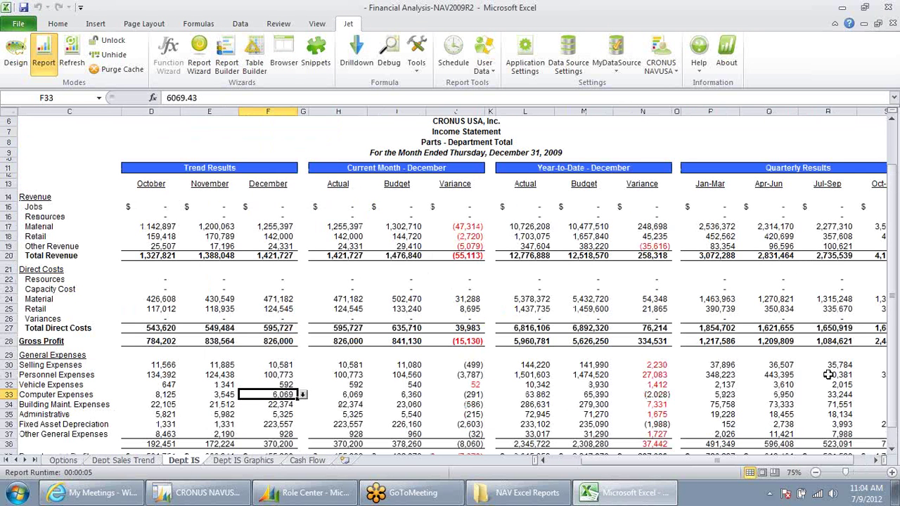
pyautogui.click(248, 462)
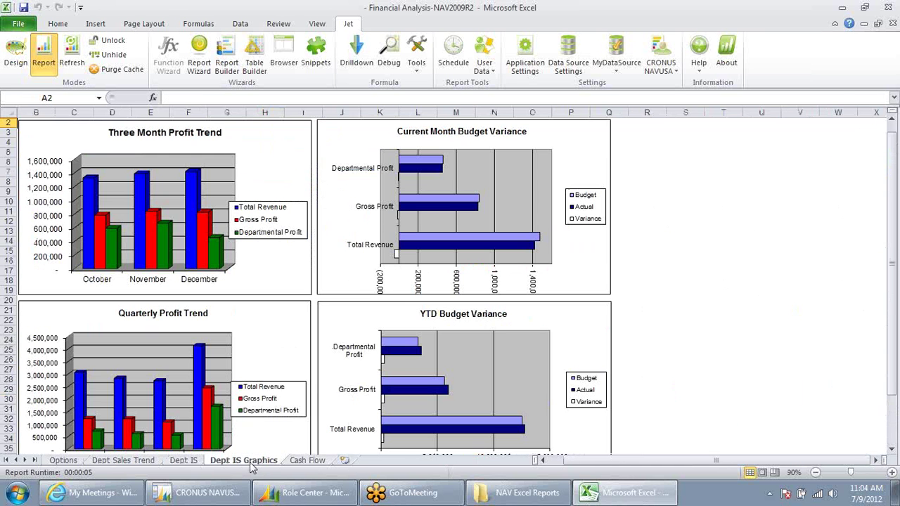
pyautogui.click(309, 463)
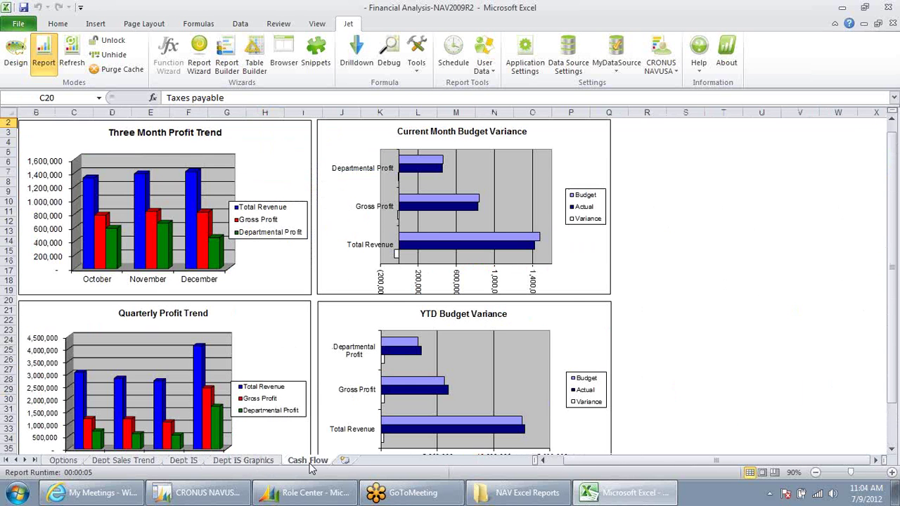
pyautogui.click(125, 463)
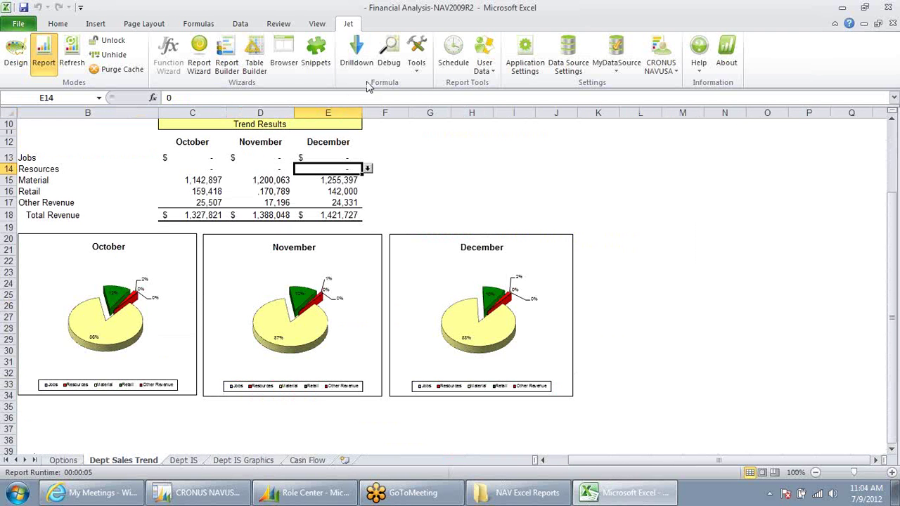
# Open the Cronus Financial Analysis Report task in the Jet Scheduler and examine its schedule frequency and weekly run settings
pyautogui.click(453, 52)
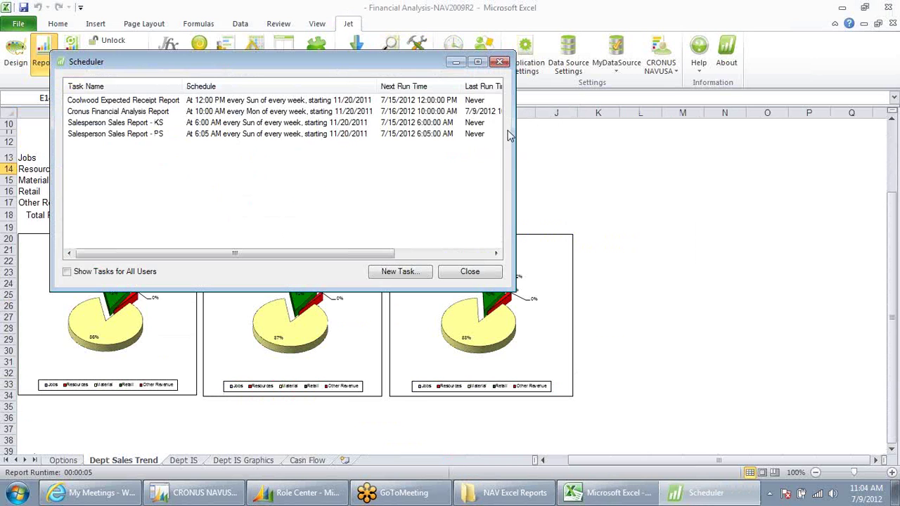
pyautogui.rightClick(112, 116)
pyautogui.click(138, 127)
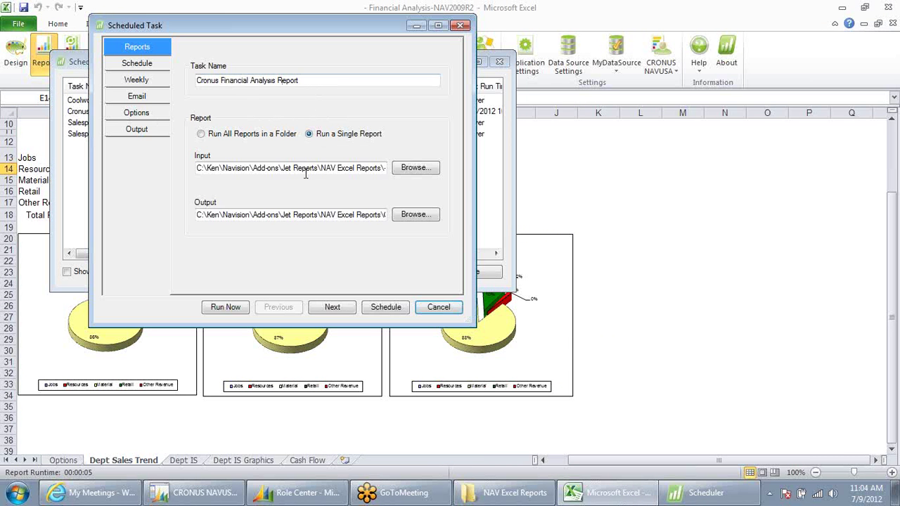
pyautogui.click(140, 66)
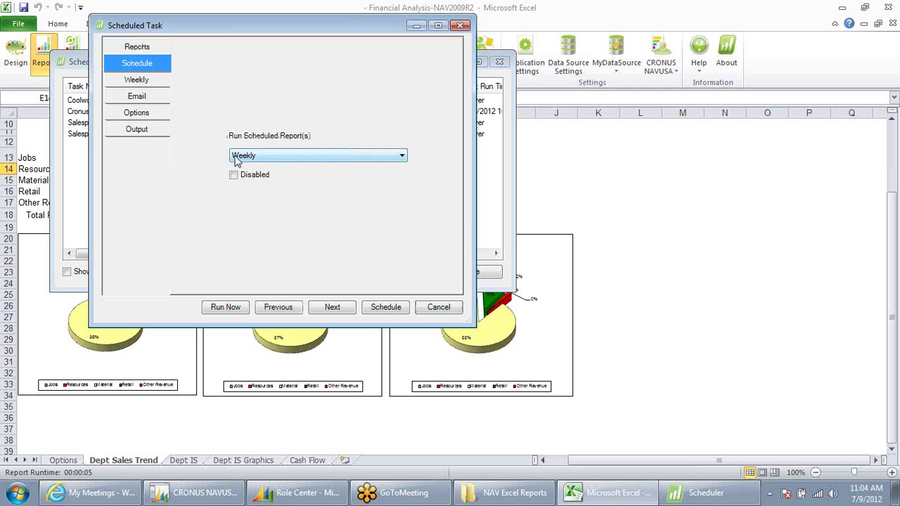
pyautogui.click(134, 79)
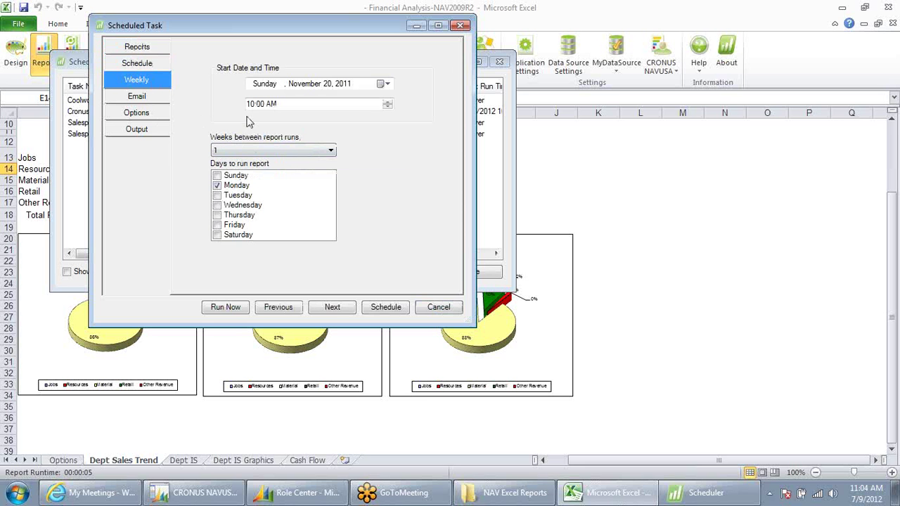
# Examine the scheduled task's email settings, its message subject and body, and the recipient's email address
pyautogui.click(136, 97)
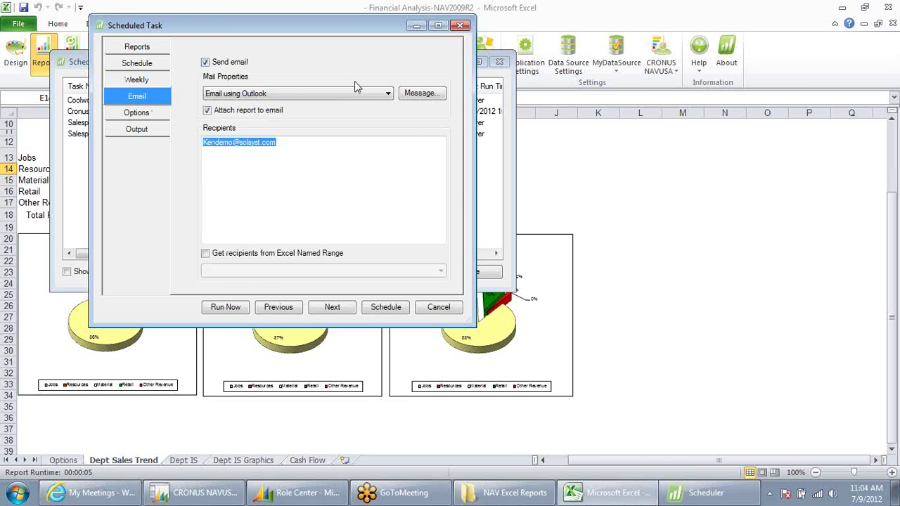
pyautogui.click(422, 93)
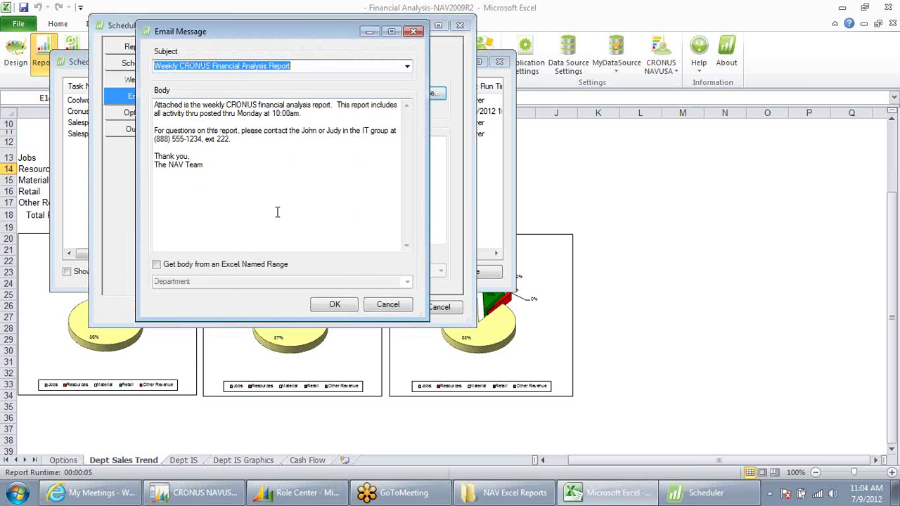
pyautogui.click(388, 305)
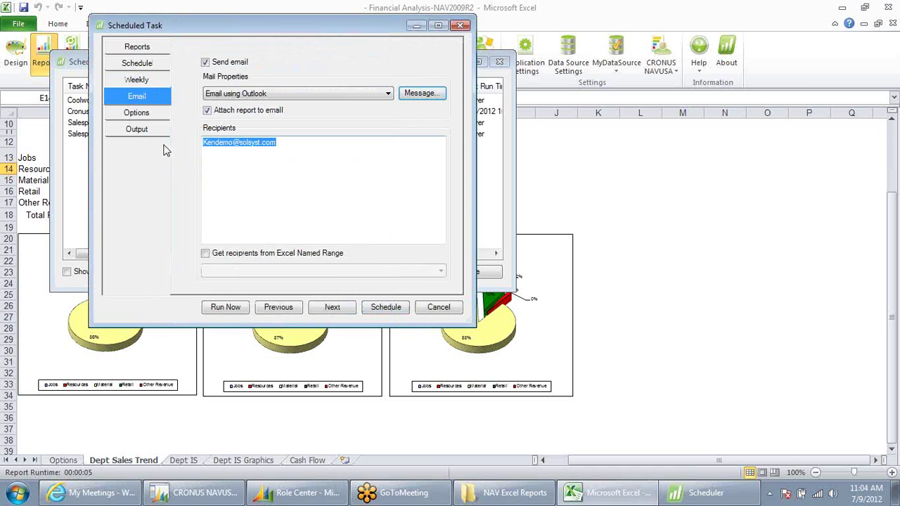
pyautogui.click(221, 143)
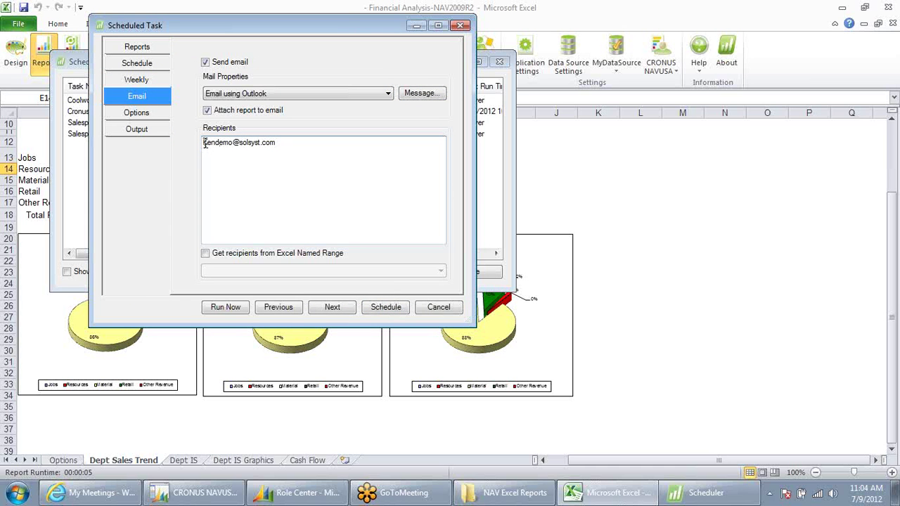
pyautogui.moveTo(204, 143); pyautogui.dragTo(280, 145)
pyautogui.click(285, 143)
# Examine the output format choices for the scheduled task, keeping Jet Workbook selected
pyautogui.click(139, 129)
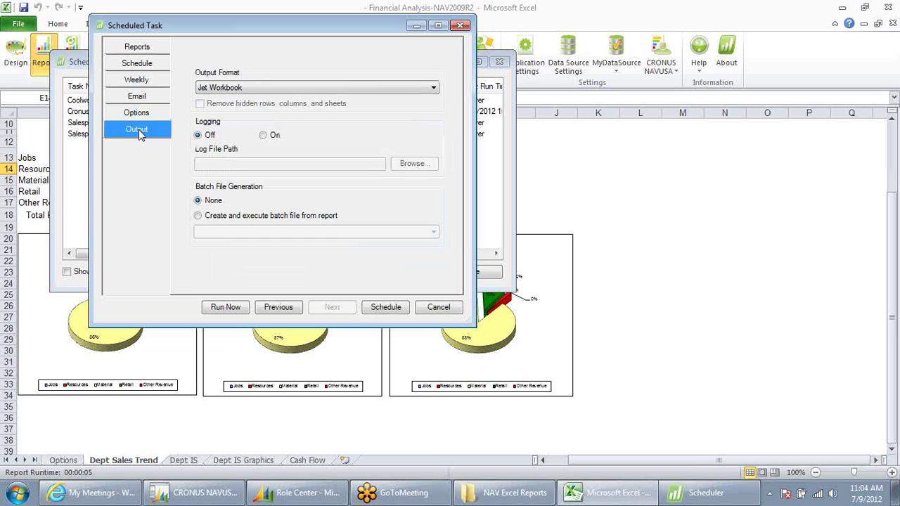
pyautogui.click(206, 90)
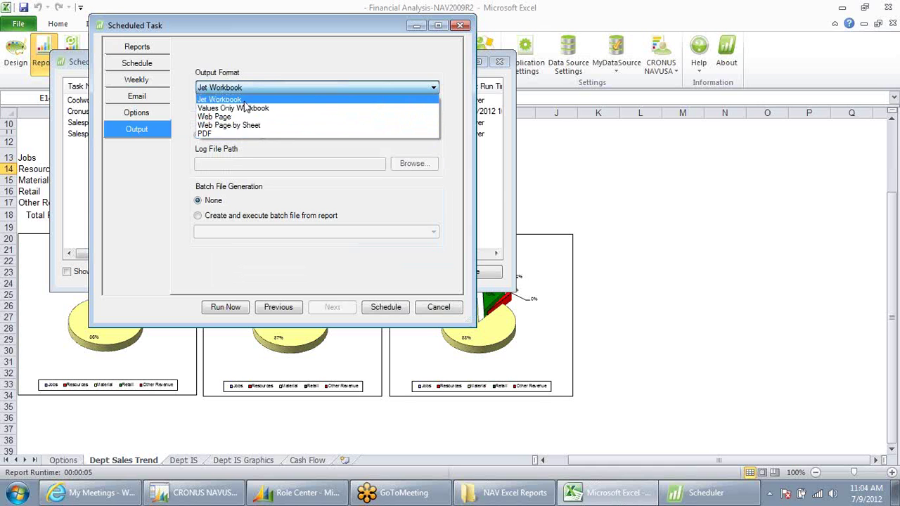
pyautogui.click(339, 284)
# Cancel the scheduled task dialog and close both the Scheduler and the NAV Excel Reports folder window
pyautogui.click(452, 310)
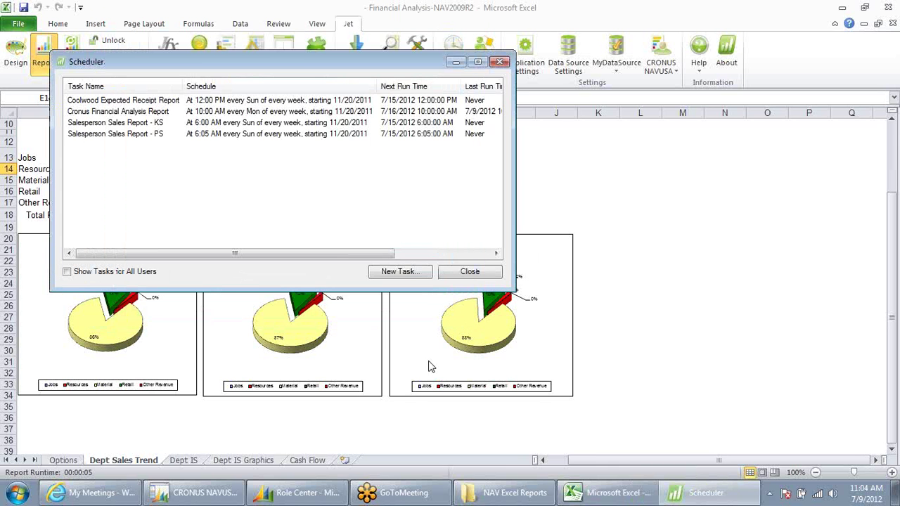
pyautogui.click(470, 272)
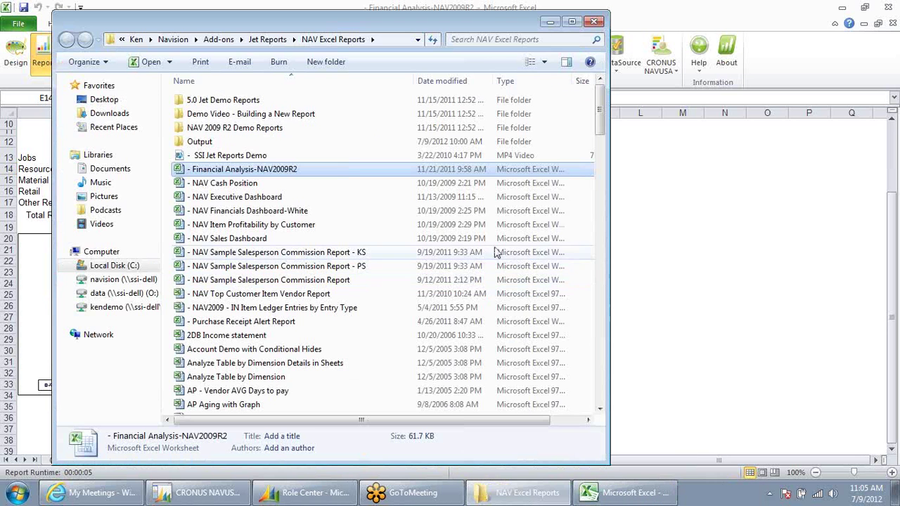
pyautogui.click(595, 21)
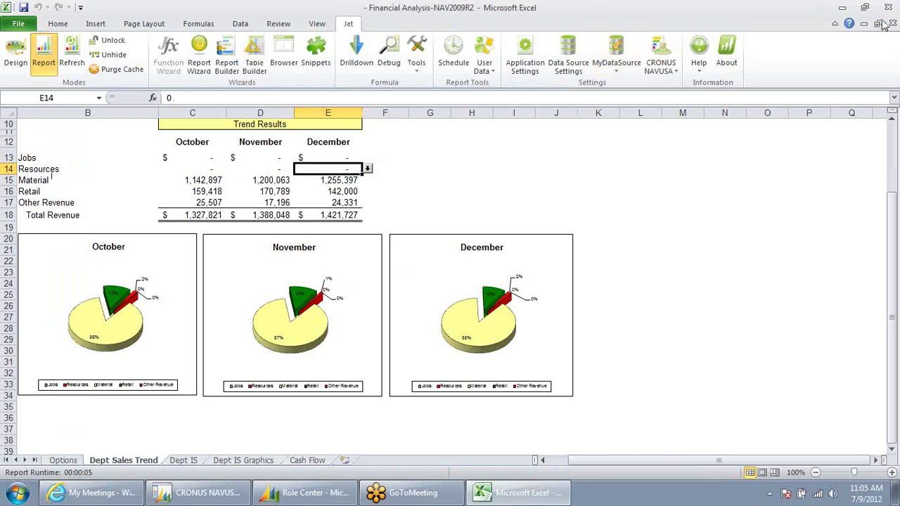